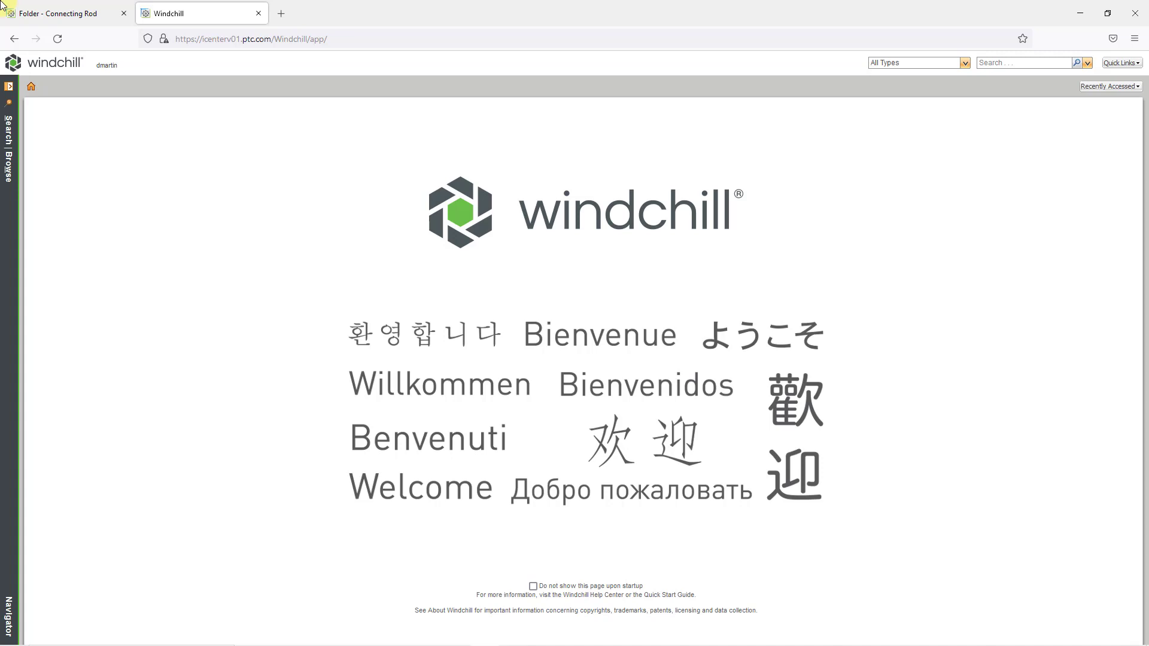
- Open the life cycle template administration from the site-level utilities
click(8, 172)
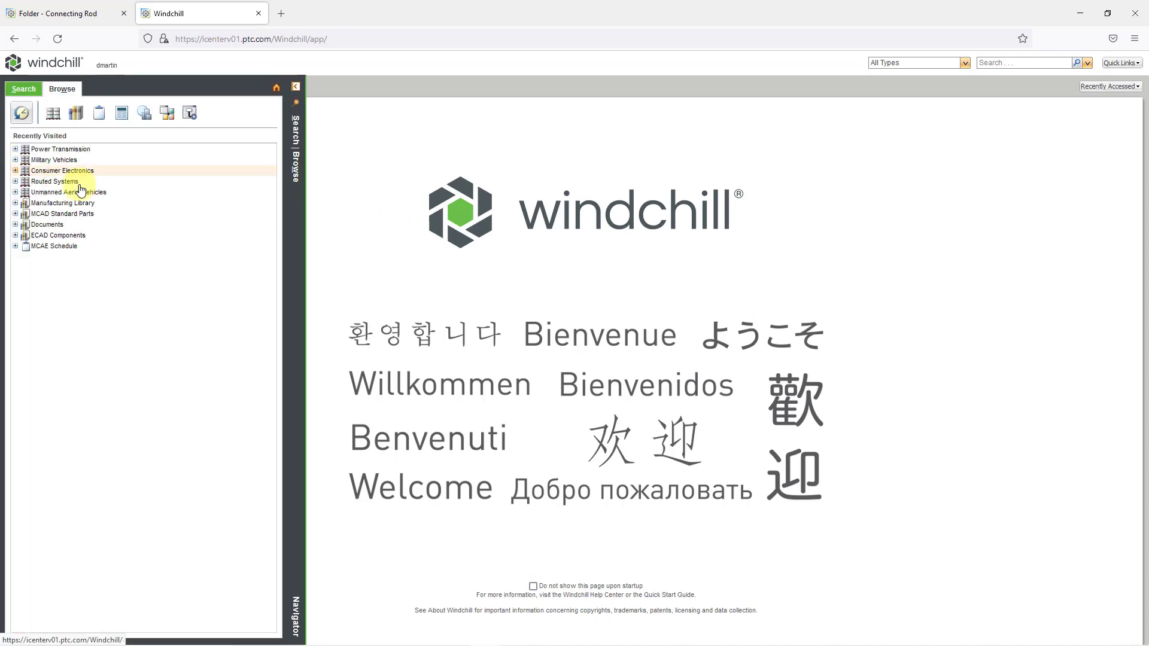
click(168, 117)
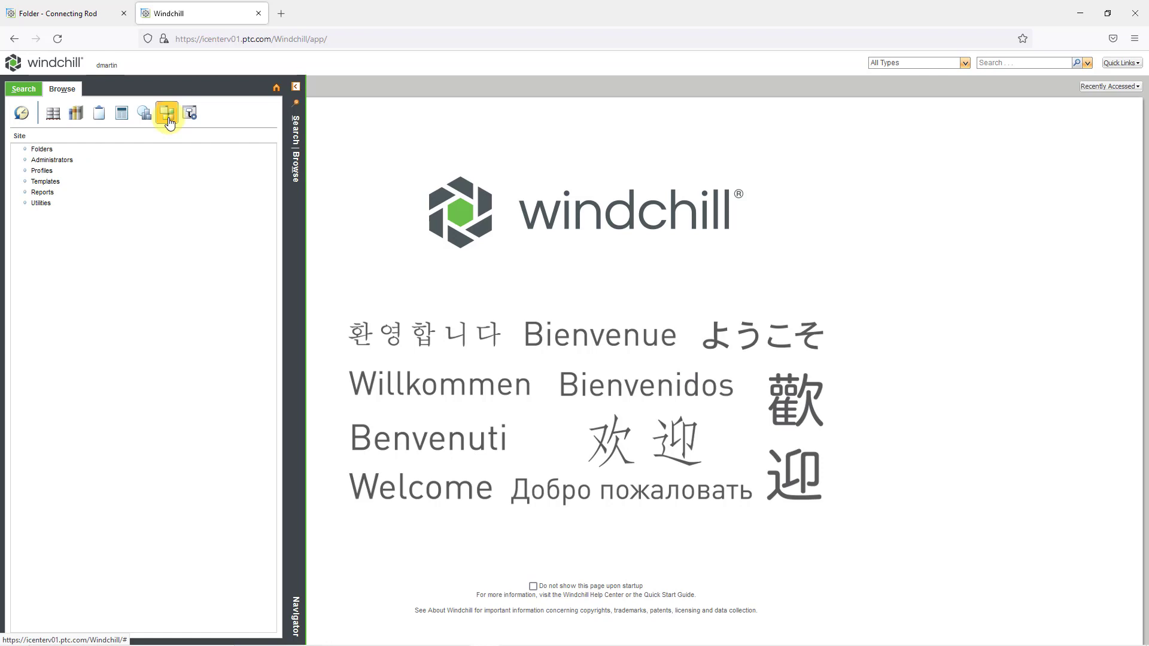
click(41, 203)
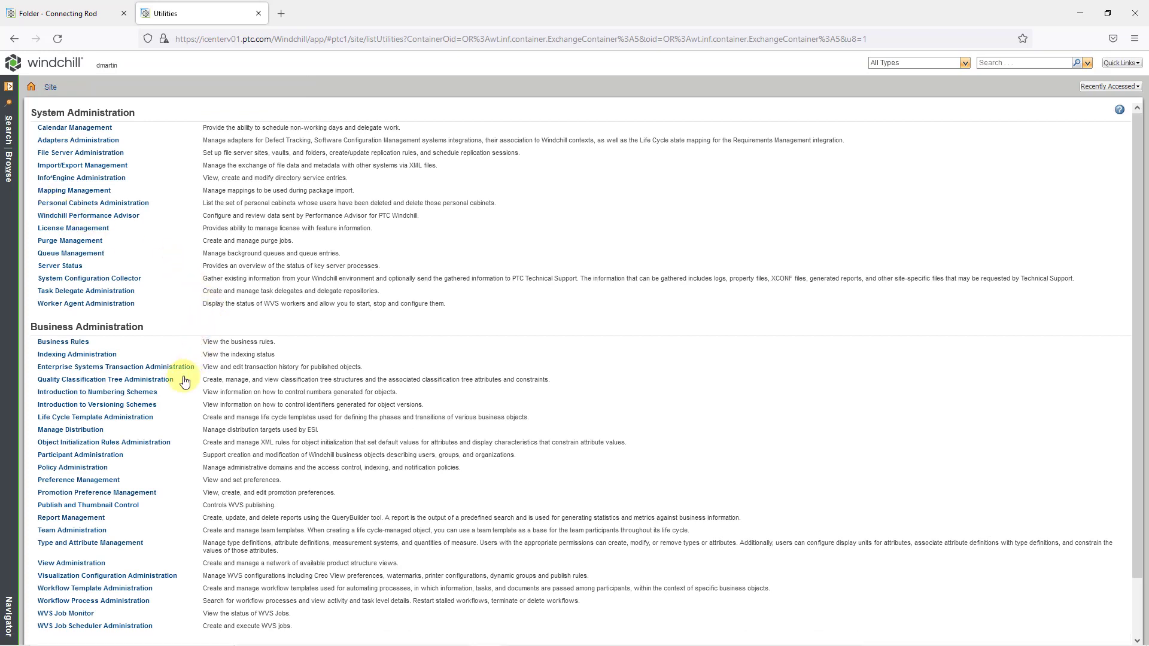
click(139, 418)
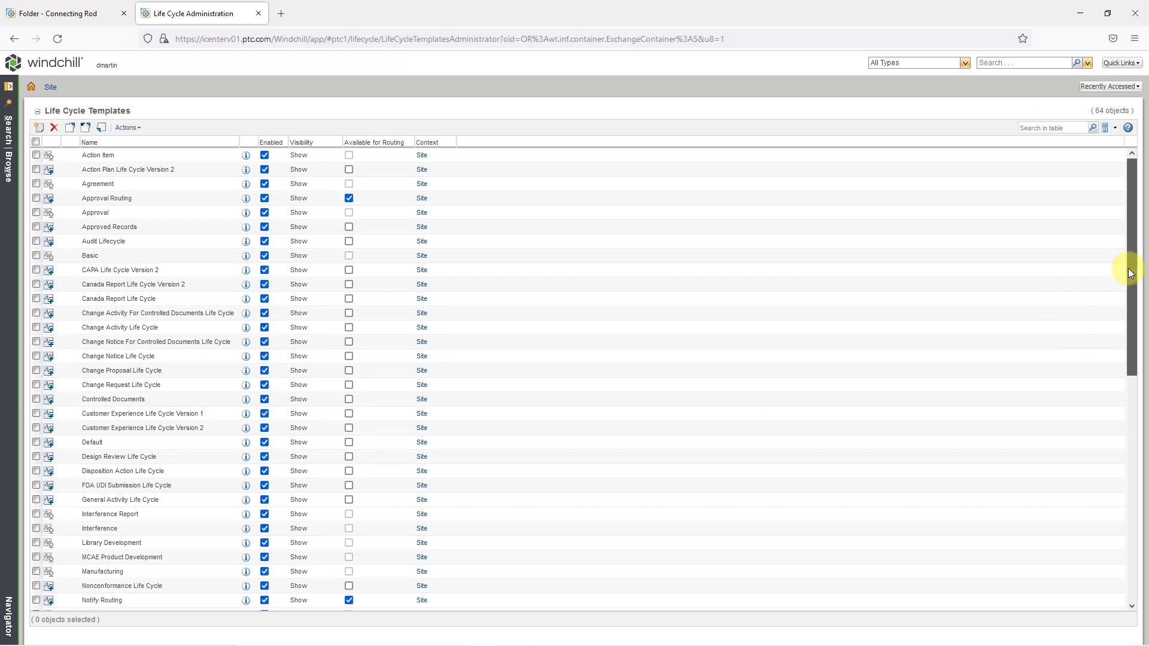
- View the states and properties of the MCAE Product Development life cycle template, and close its details
drag(1128, 268, 1121, 314)
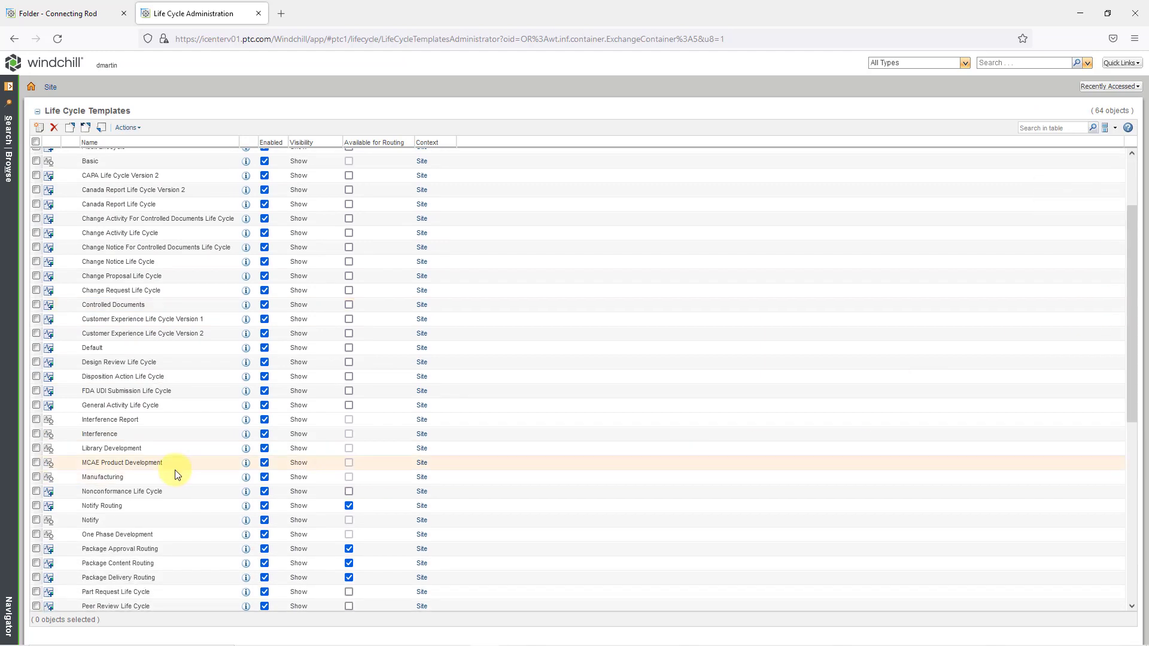
click(246, 463)
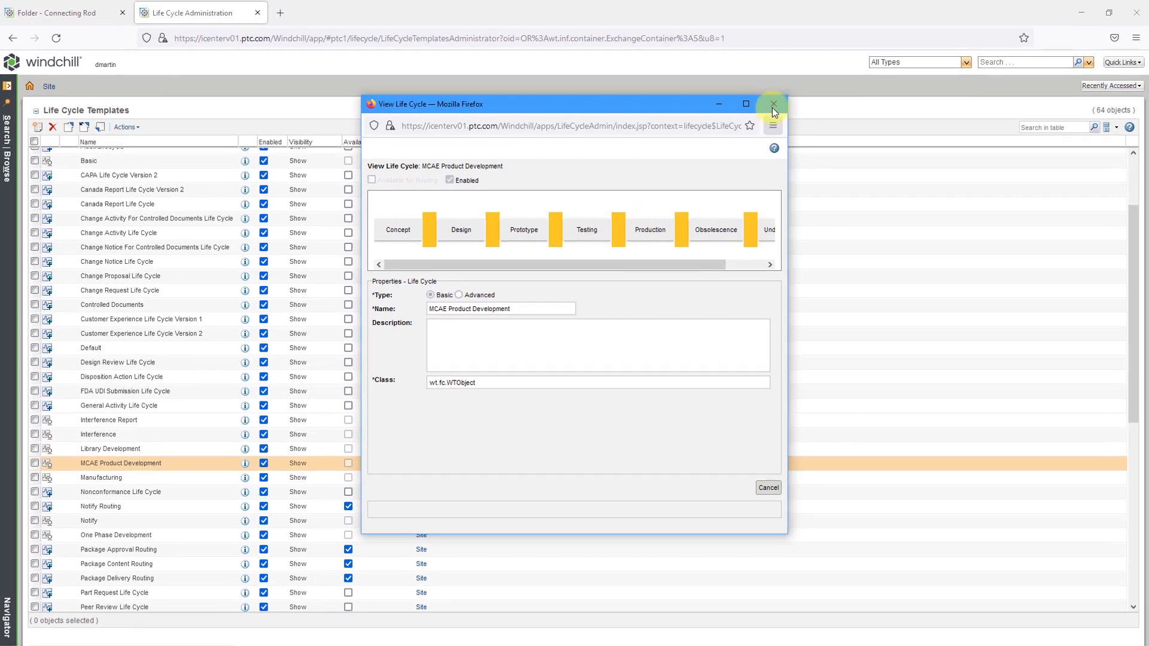
click(833, 53)
click(76, 13)
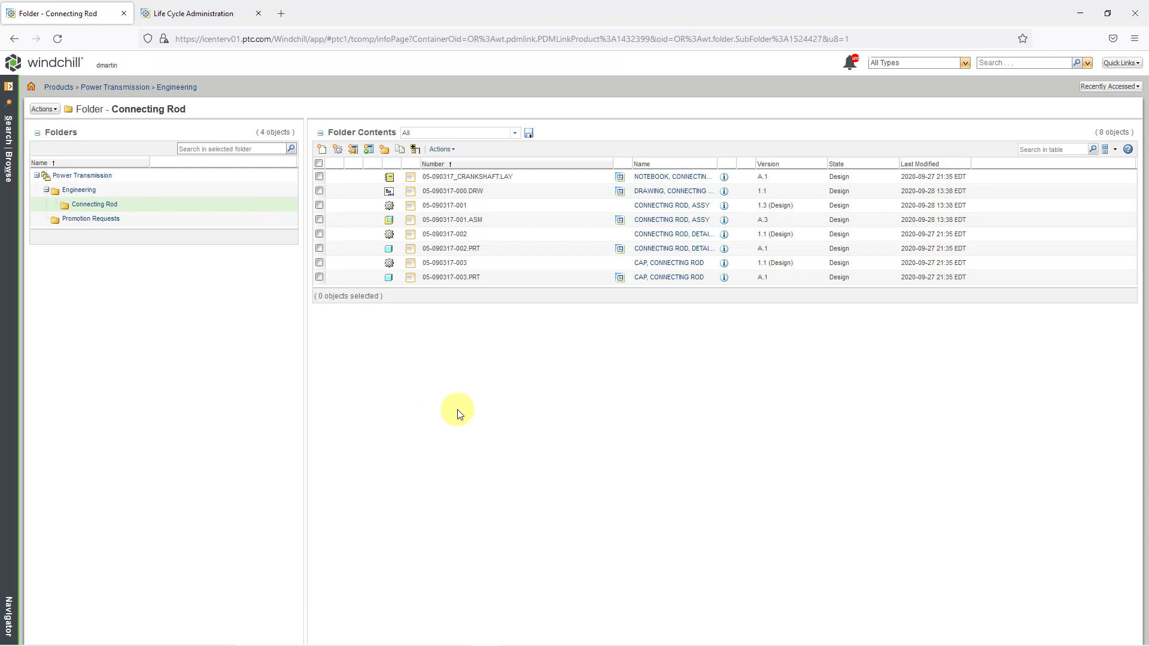
click(669, 193)
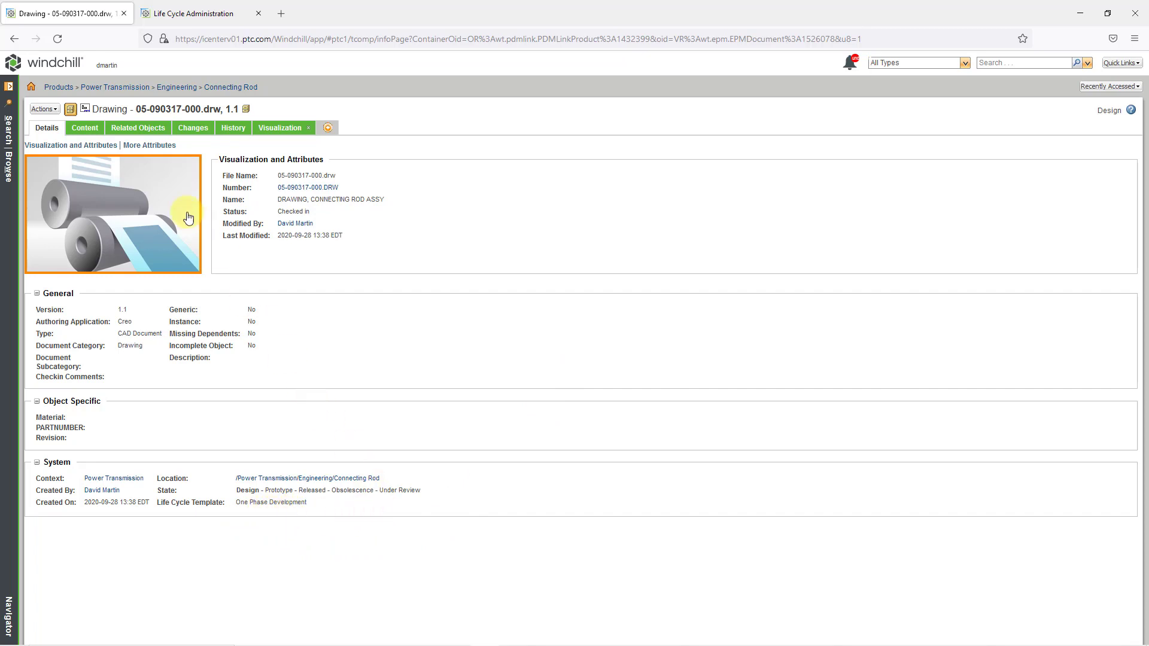
click(44, 109)
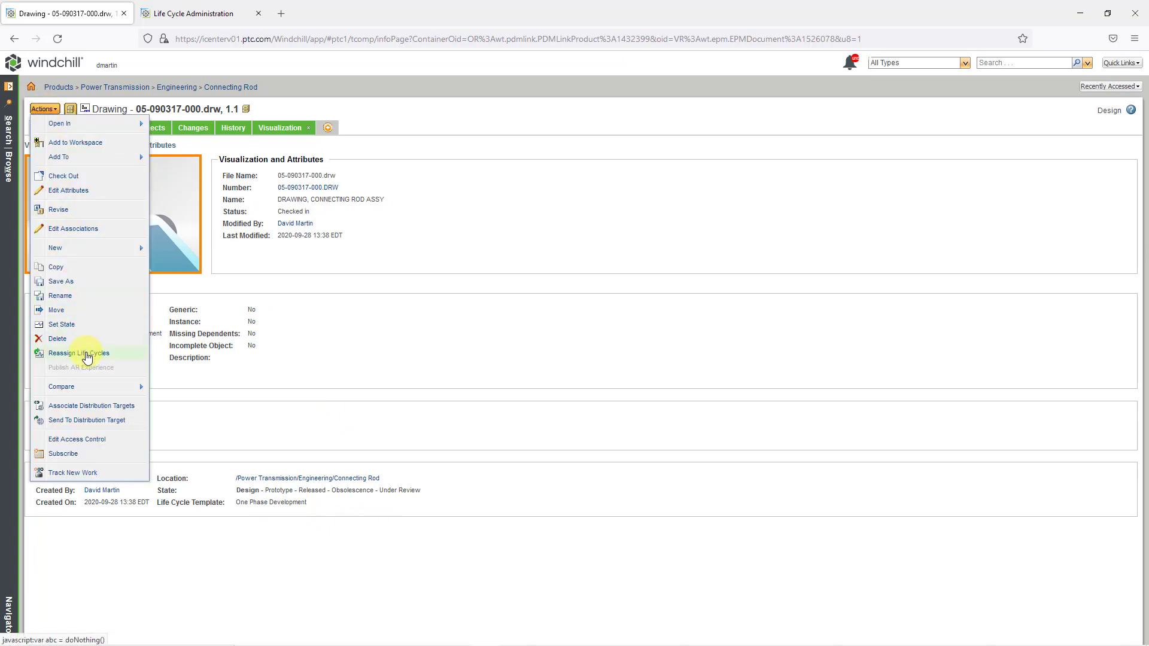
click(87, 354)
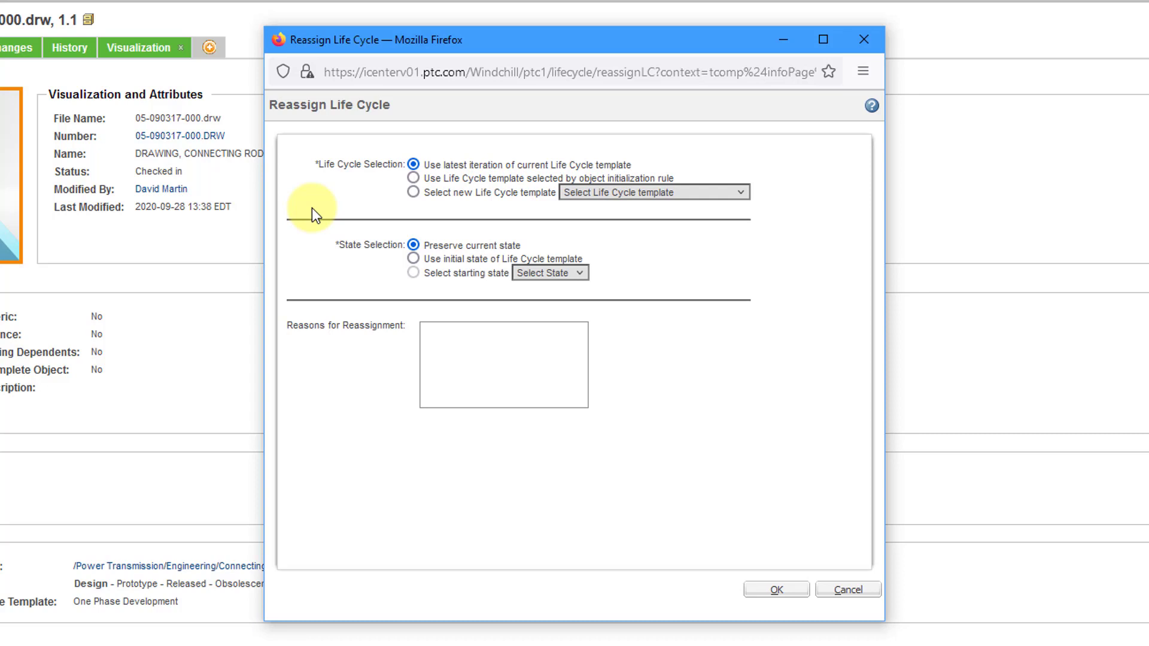
click(413, 192)
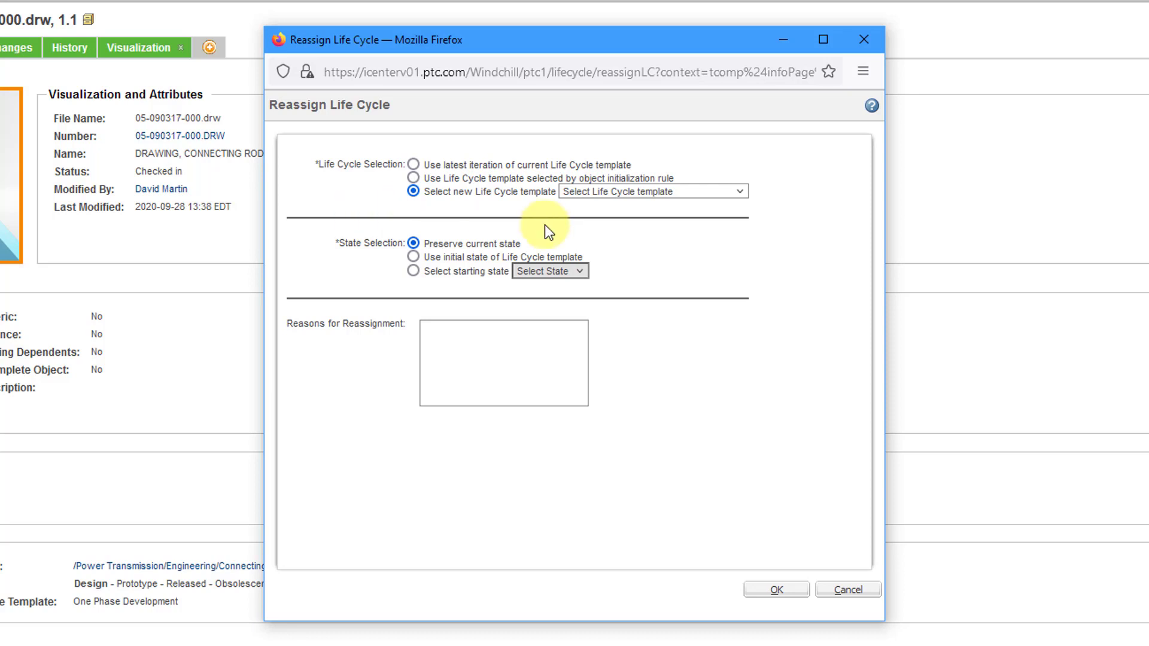
click(713, 195)
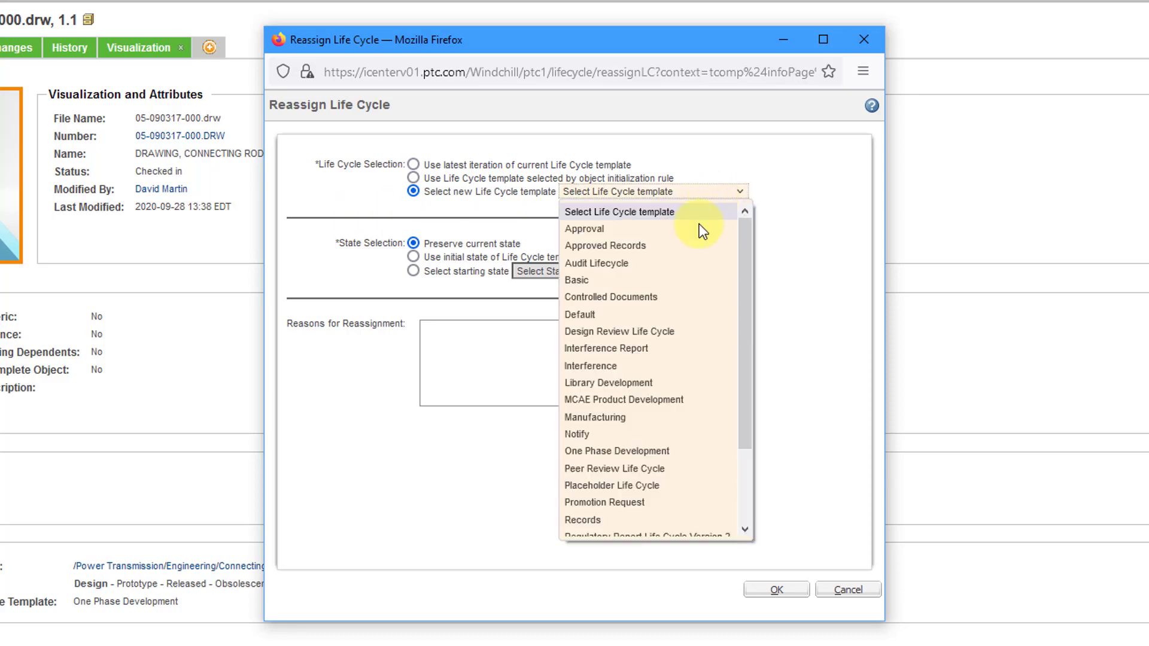
click(674, 400)
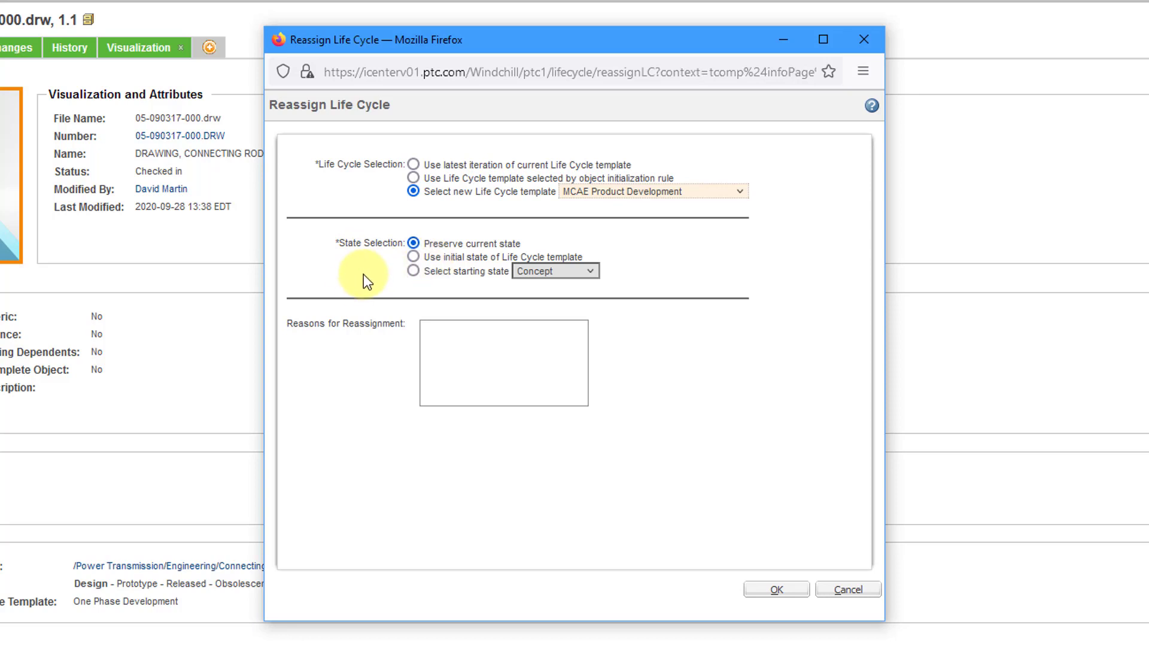
- Set the drawing's starting state to Prototype and complete the life cycle reassignment
click(413, 271)
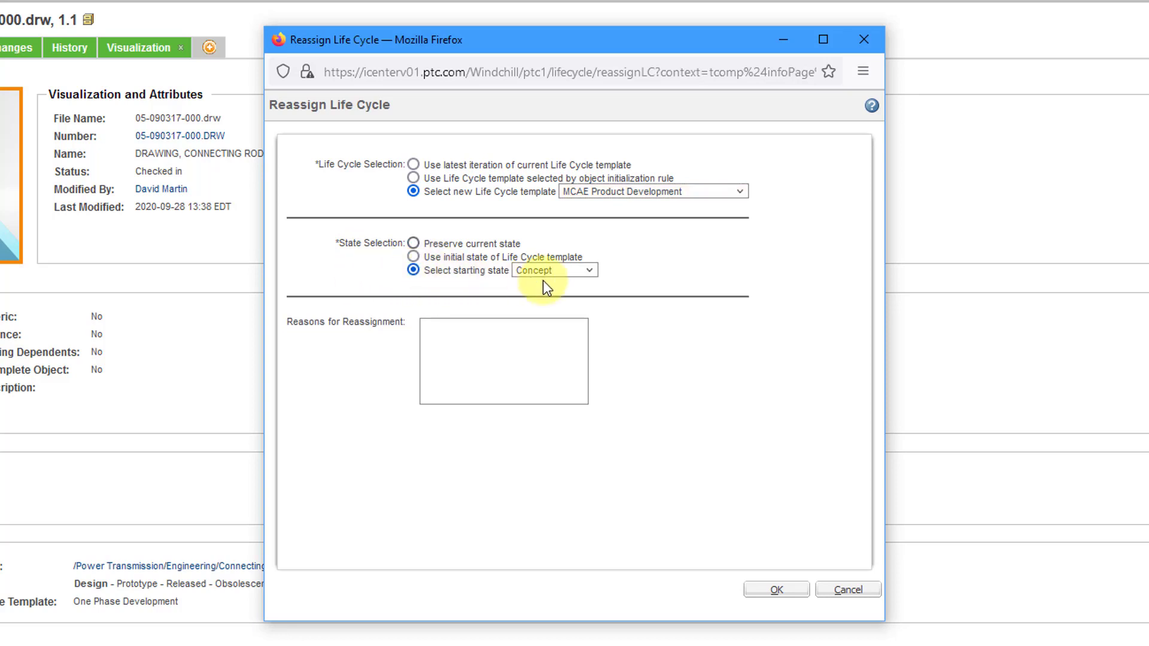
click(590, 272)
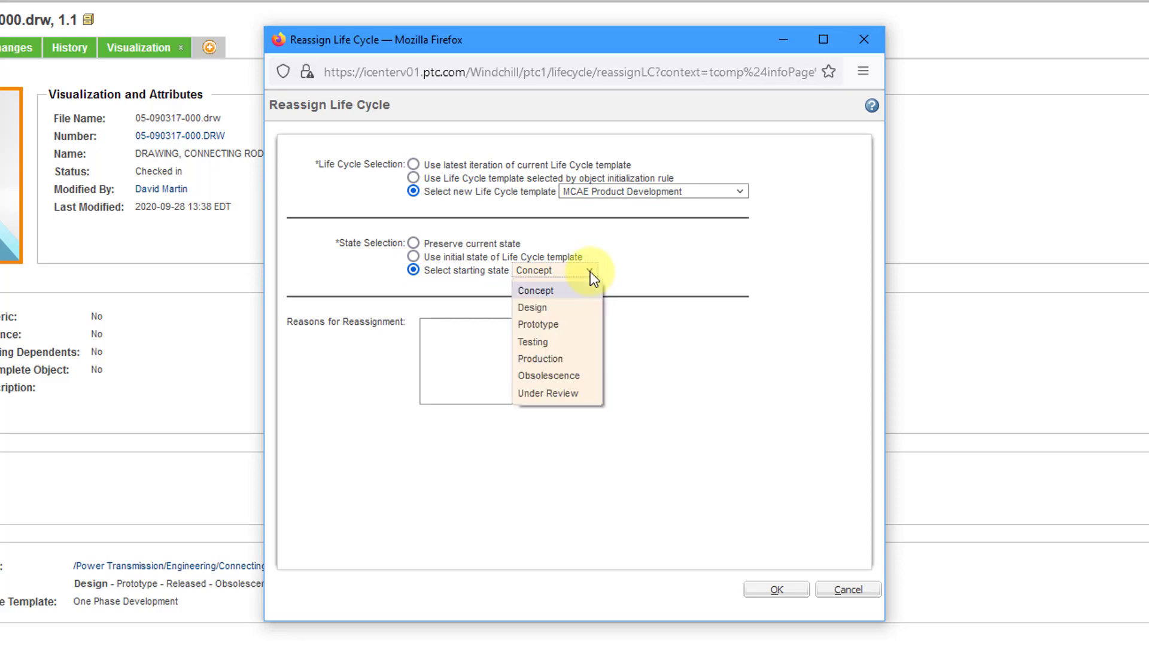
click(573, 325)
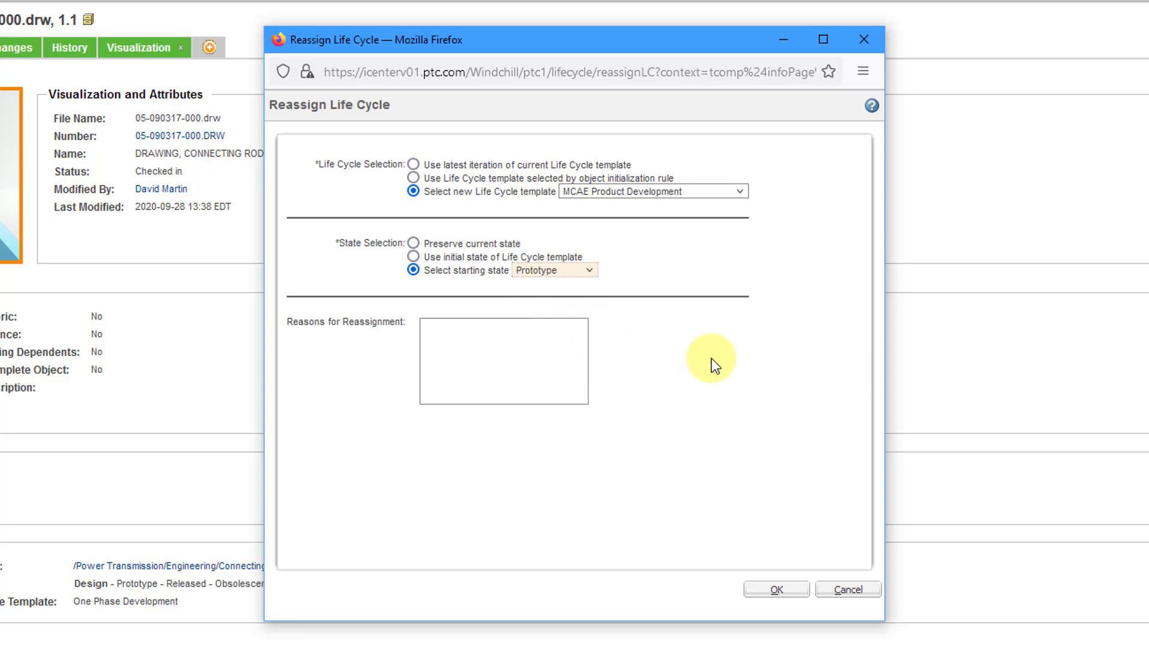
click(777, 590)
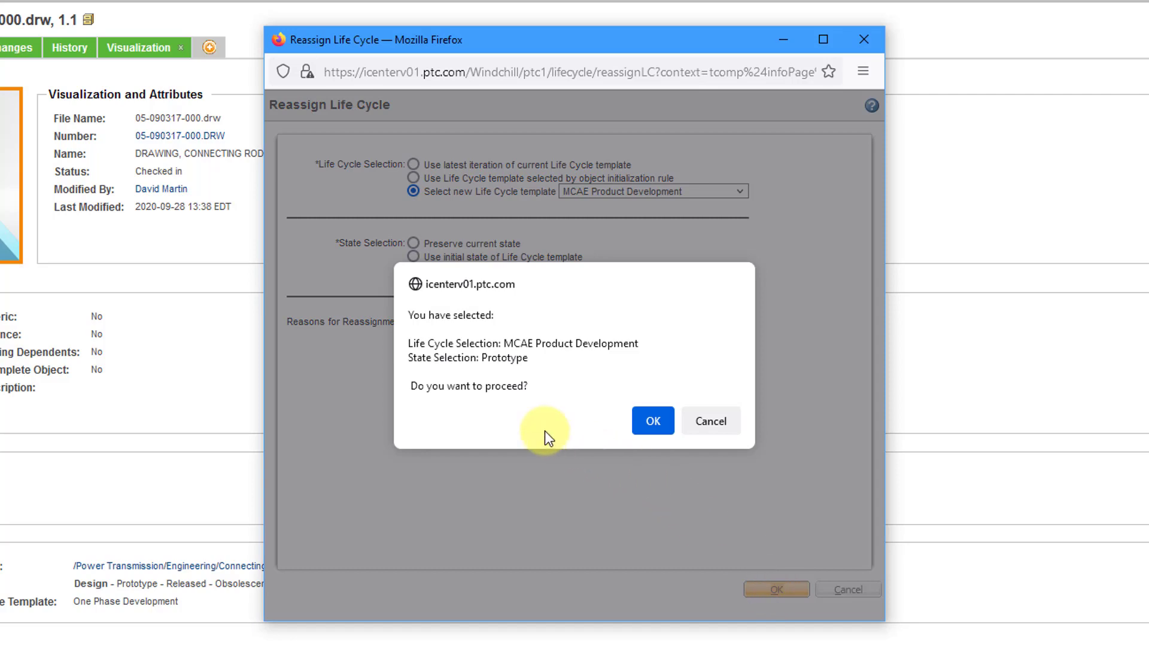
click(651, 420)
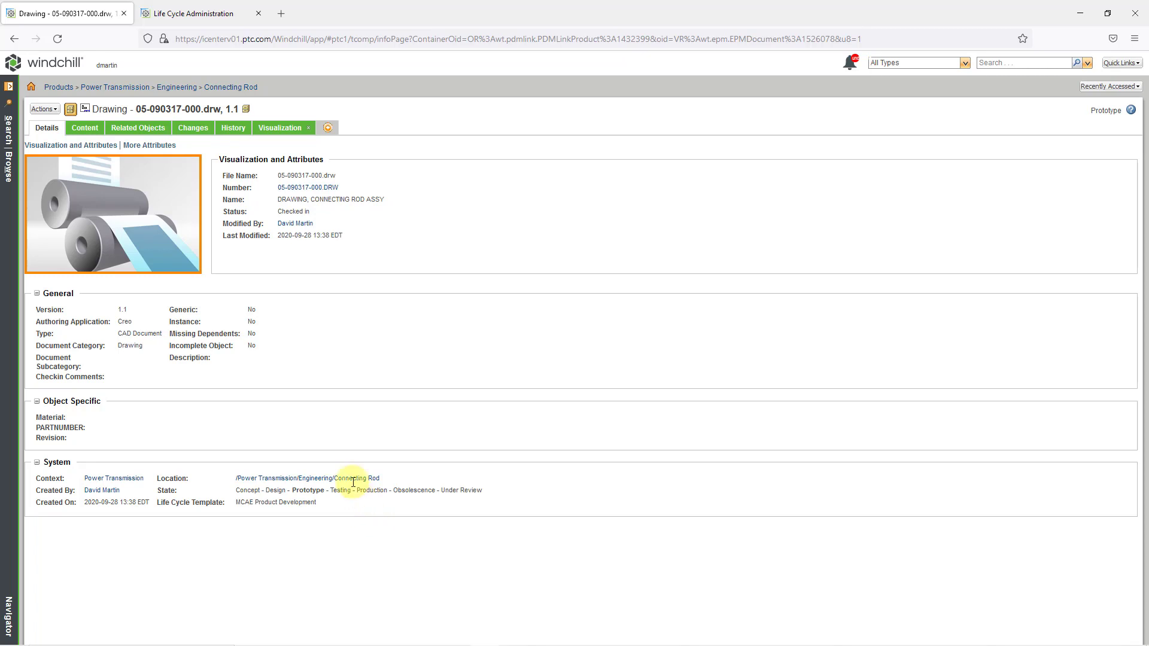
- Select the objects from 01-21370 through 01-512106C.PRT in the Engineering folder of Power Transmission
click(181, 89)
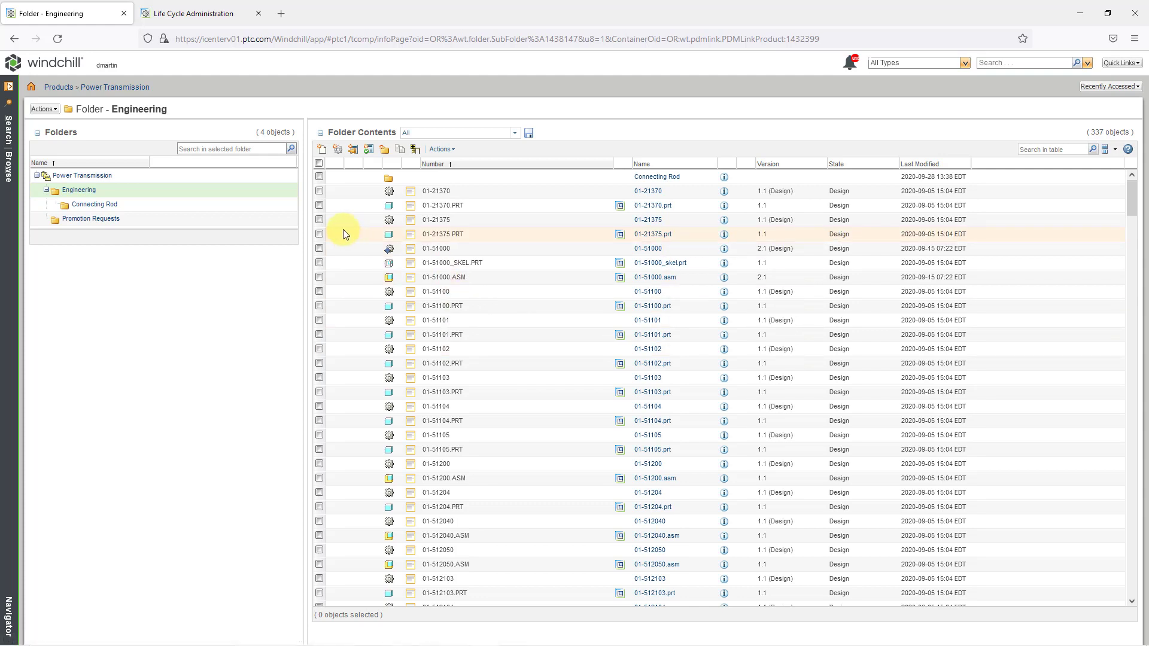
click(319, 191)
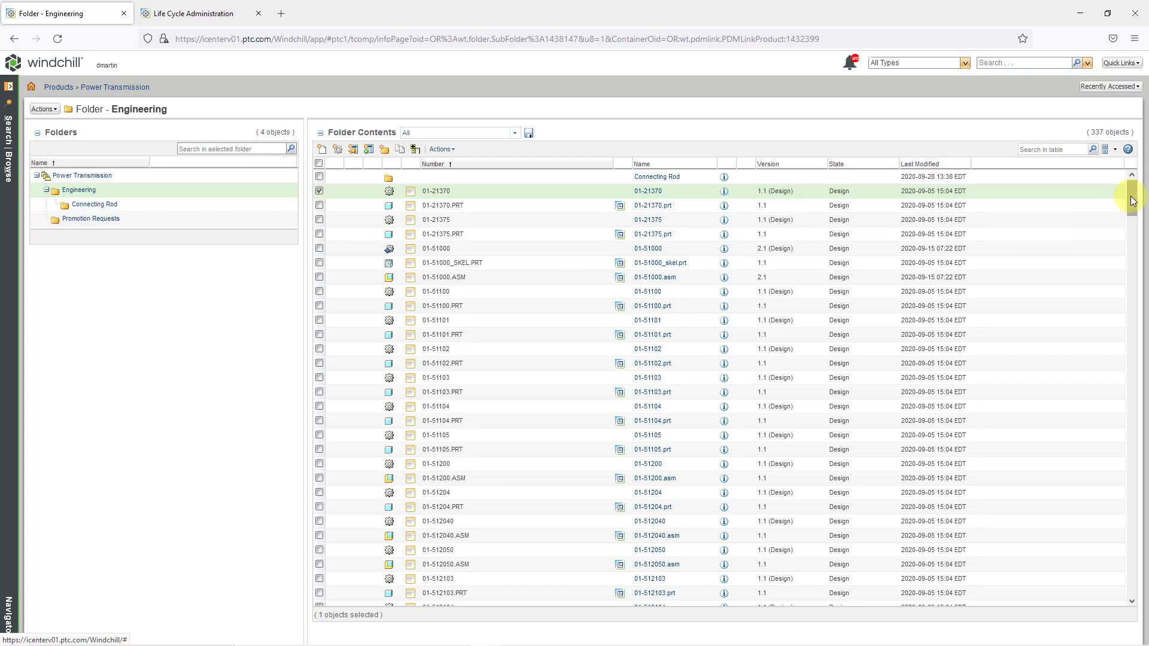
drag(1133, 200, 1136, 222)
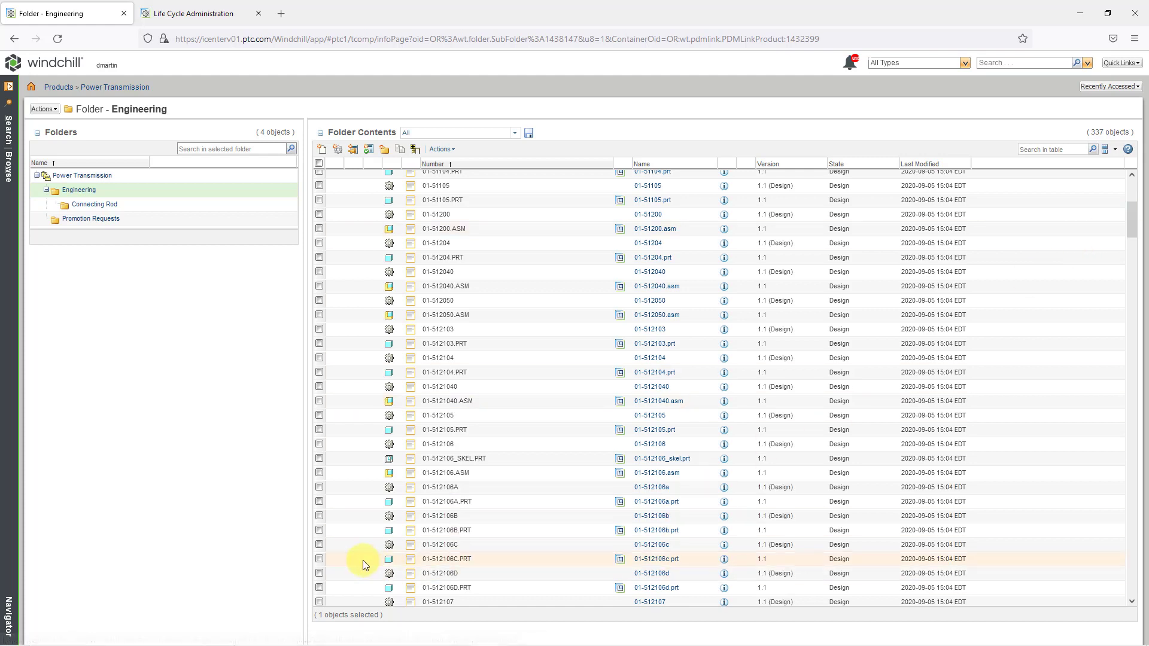
shift+click(319, 559)
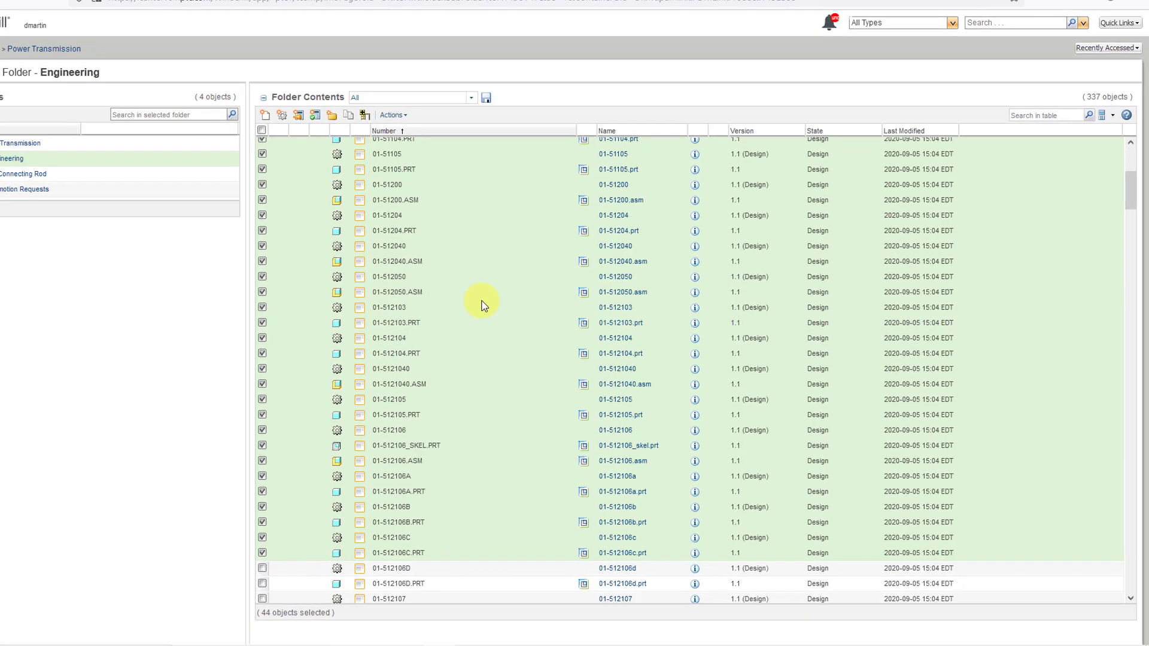
right_click(531, 310)
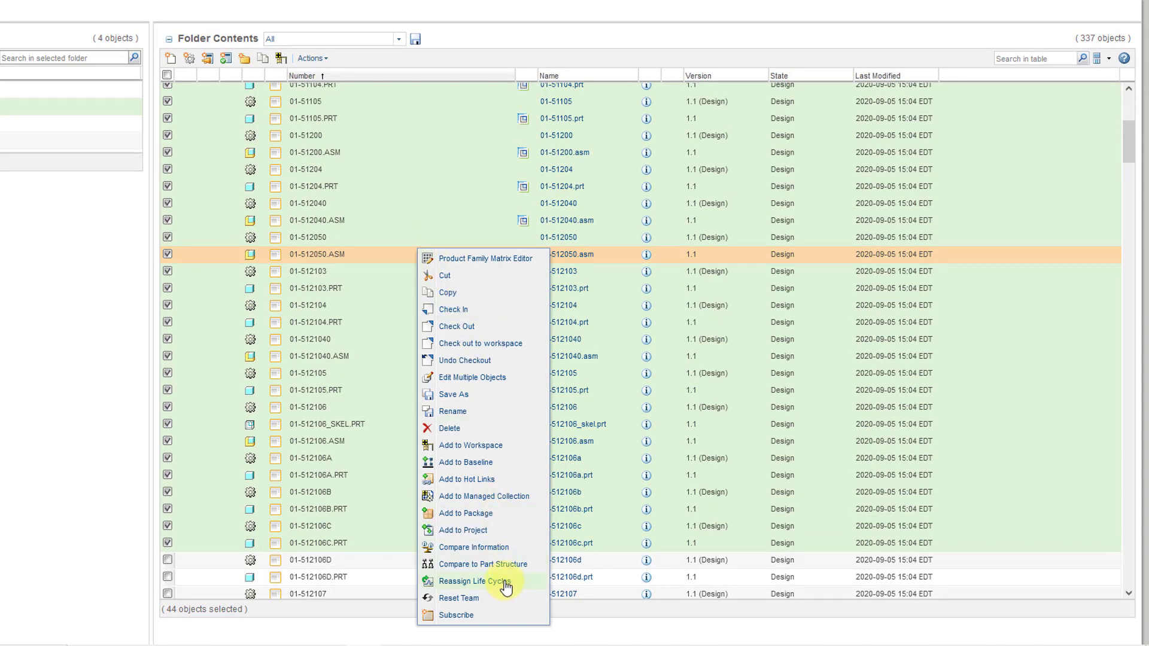
click(355, 57)
click(323, 60)
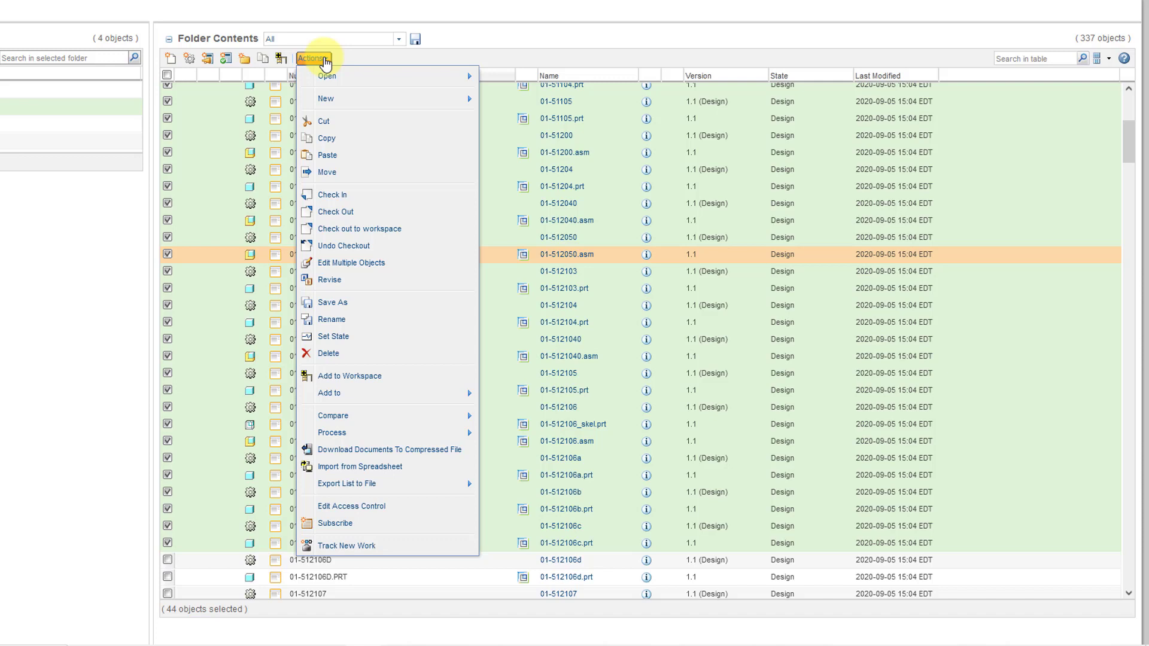
click(452, 50)
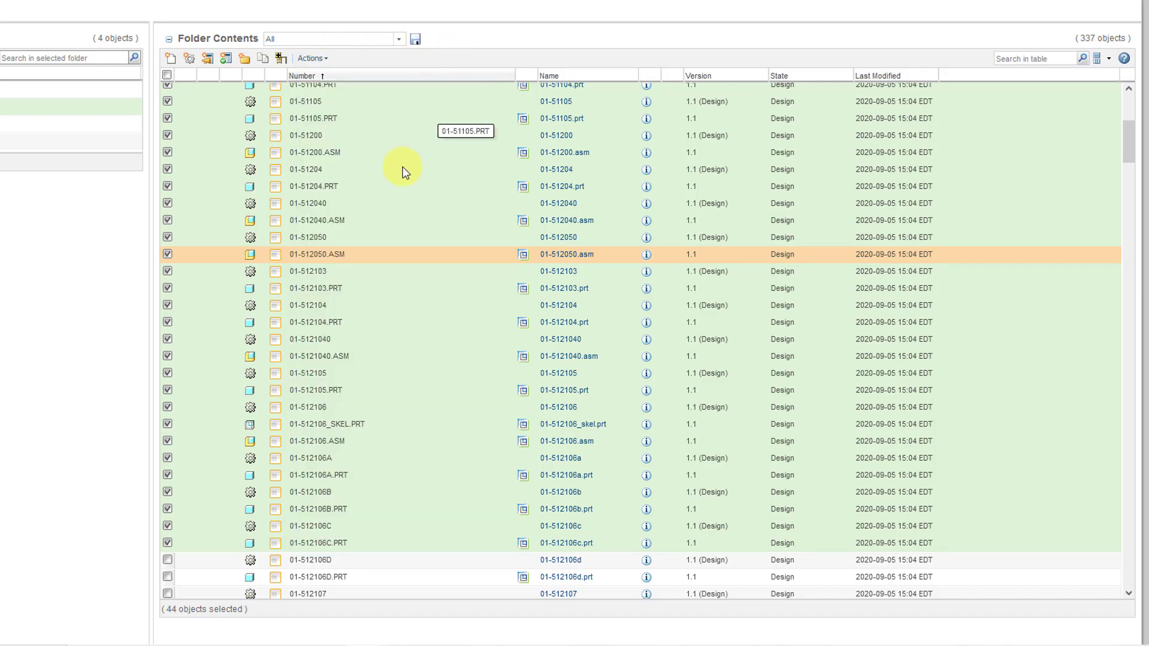
- Start reassigning the life cycle of the selected Engineering objects with MCAE Product Development as the new template
right_click(401, 167)
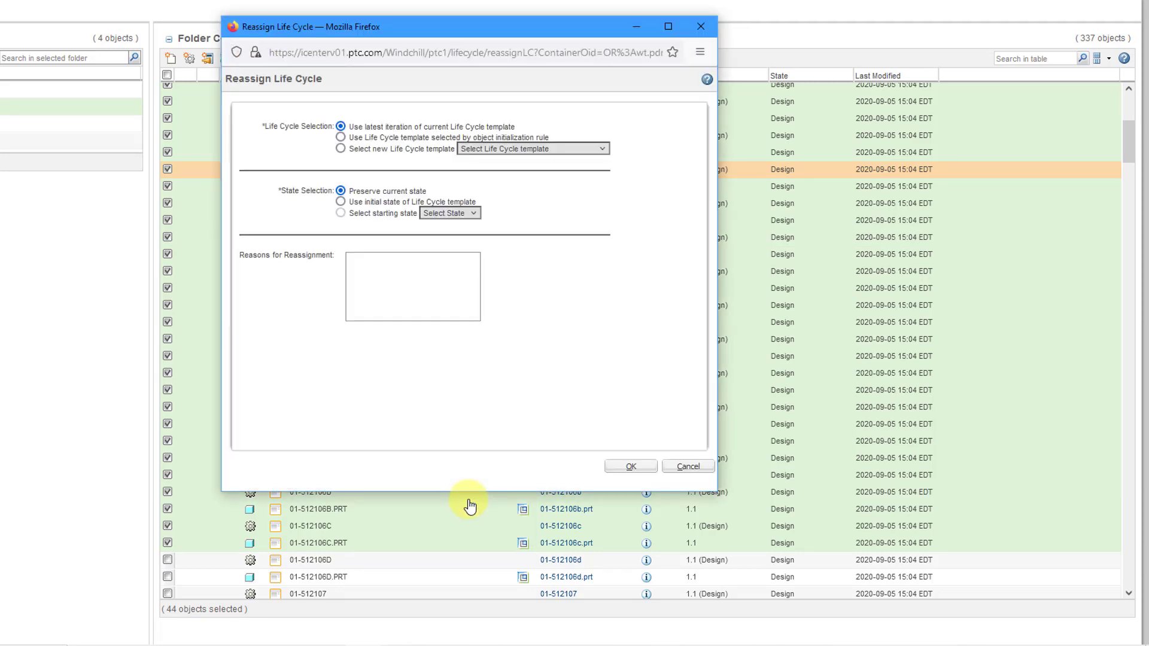
click(341, 149)
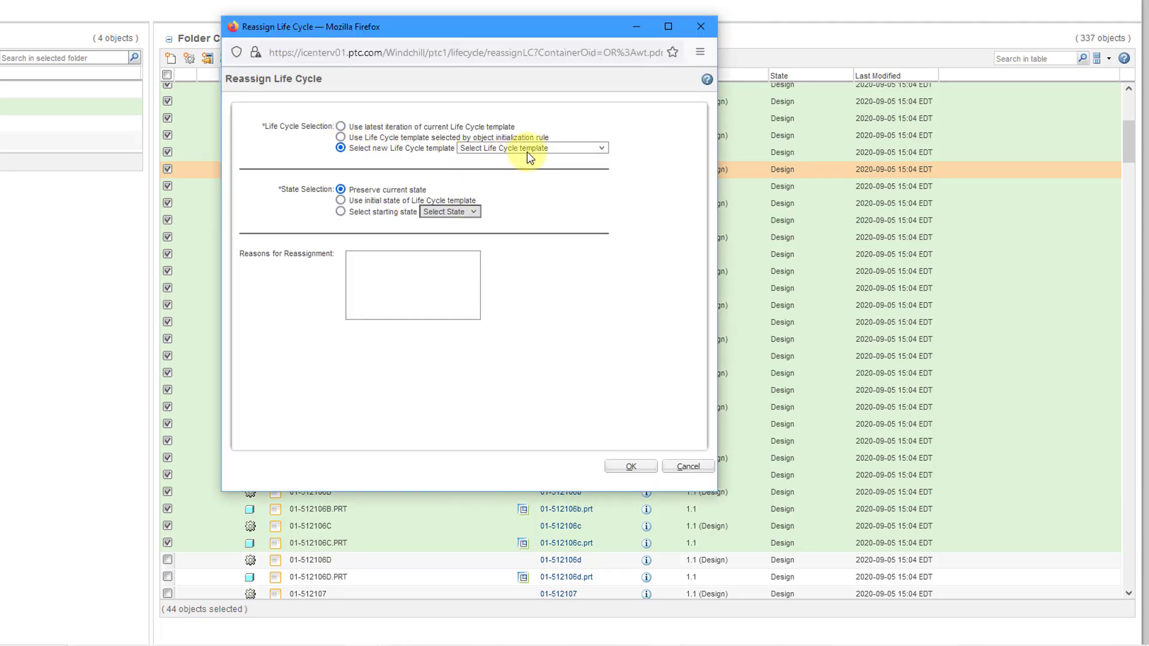
click(531, 149)
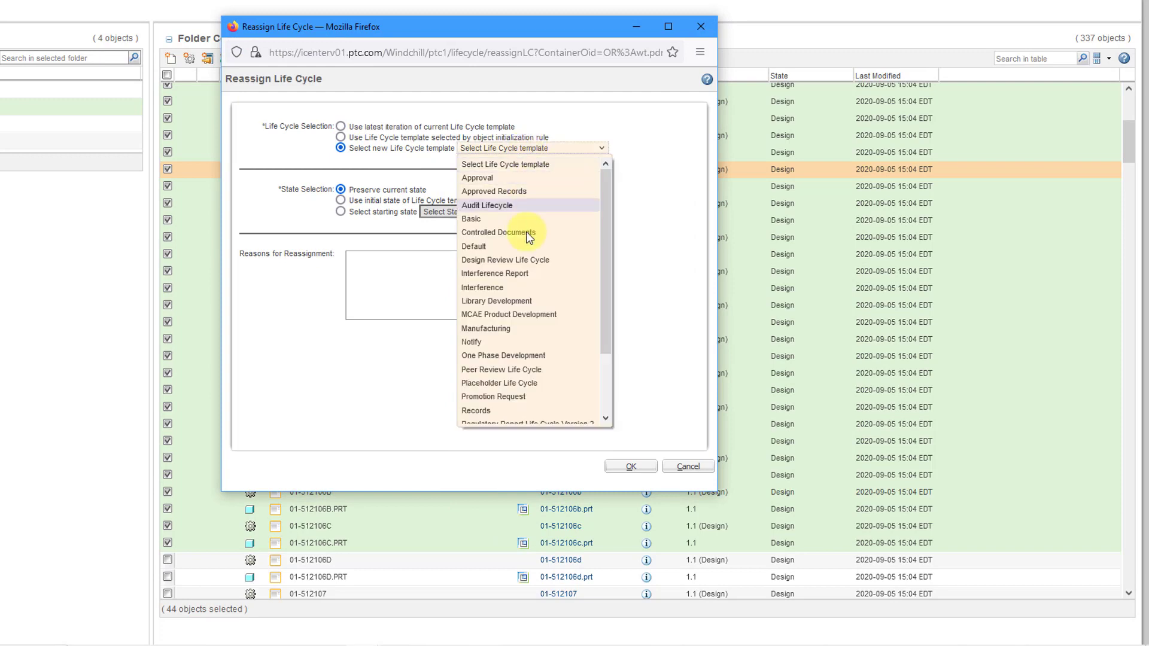
click(526, 313)
- Set the starting state of the selected objects to Design and complete their life cycle reassignment
click(340, 212)
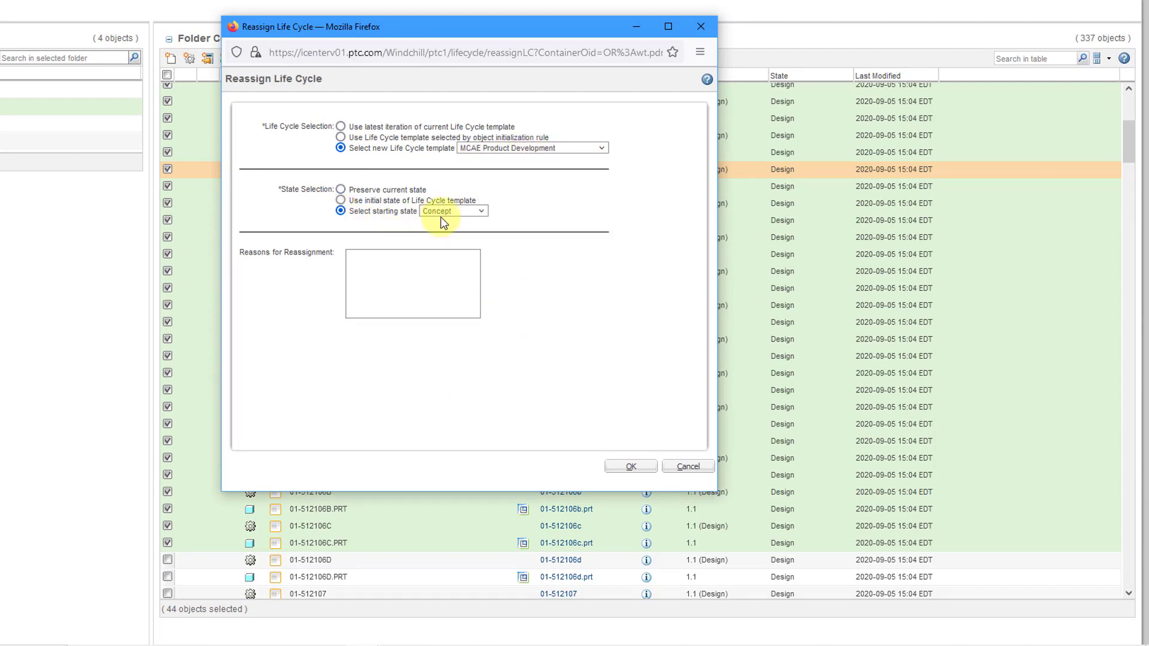
click(443, 213)
click(437, 241)
click(631, 467)
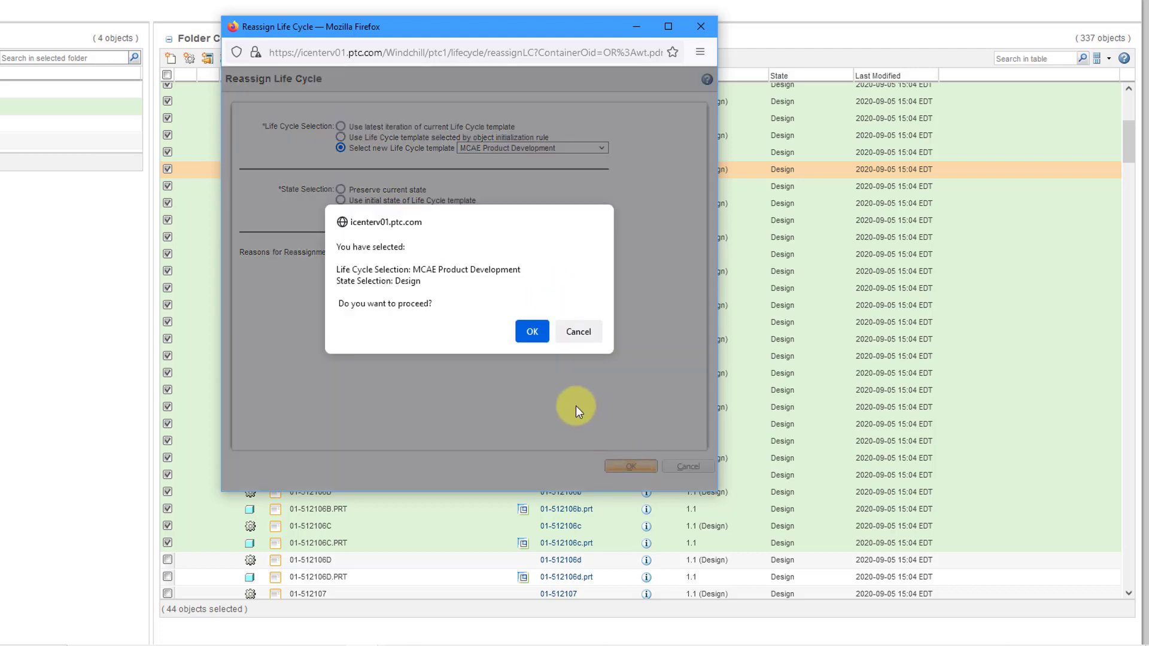
click(532, 334)
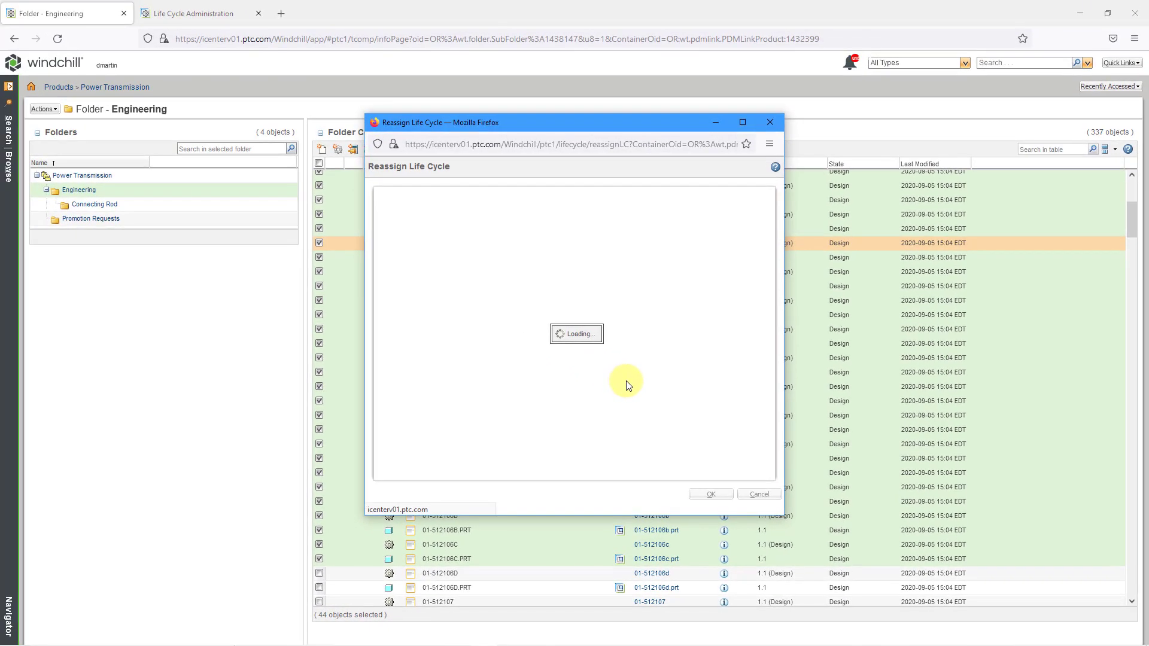
scroll(628, 385, up, 5)
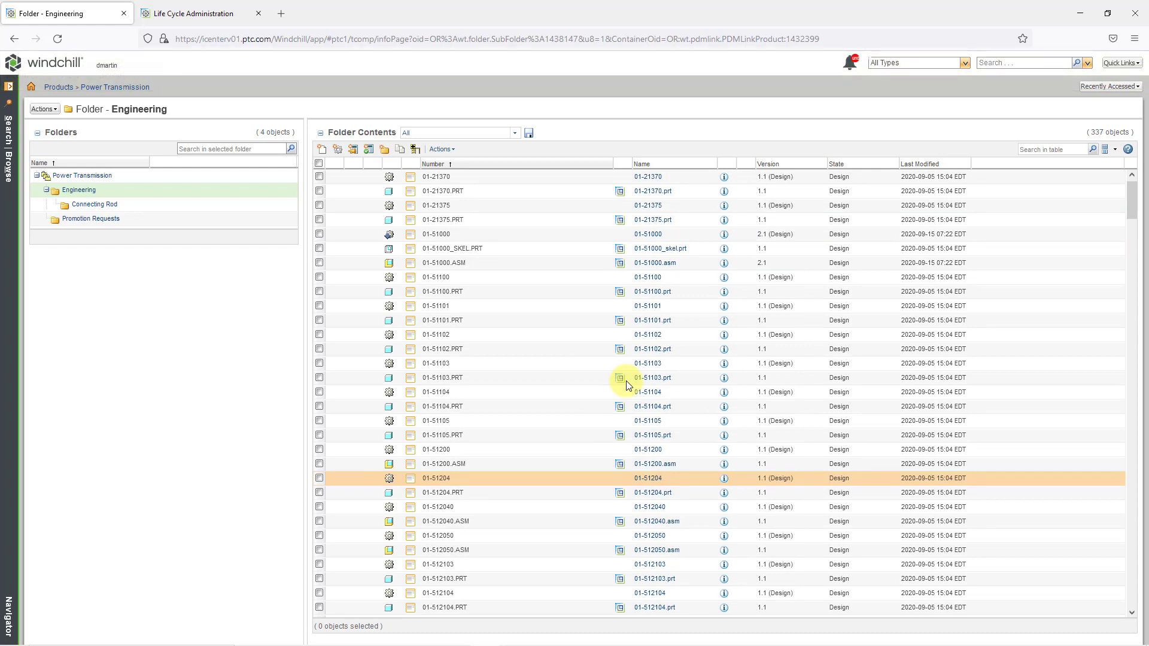
- Search all object types for the keyword AH* and look through the results
click(1009, 63)
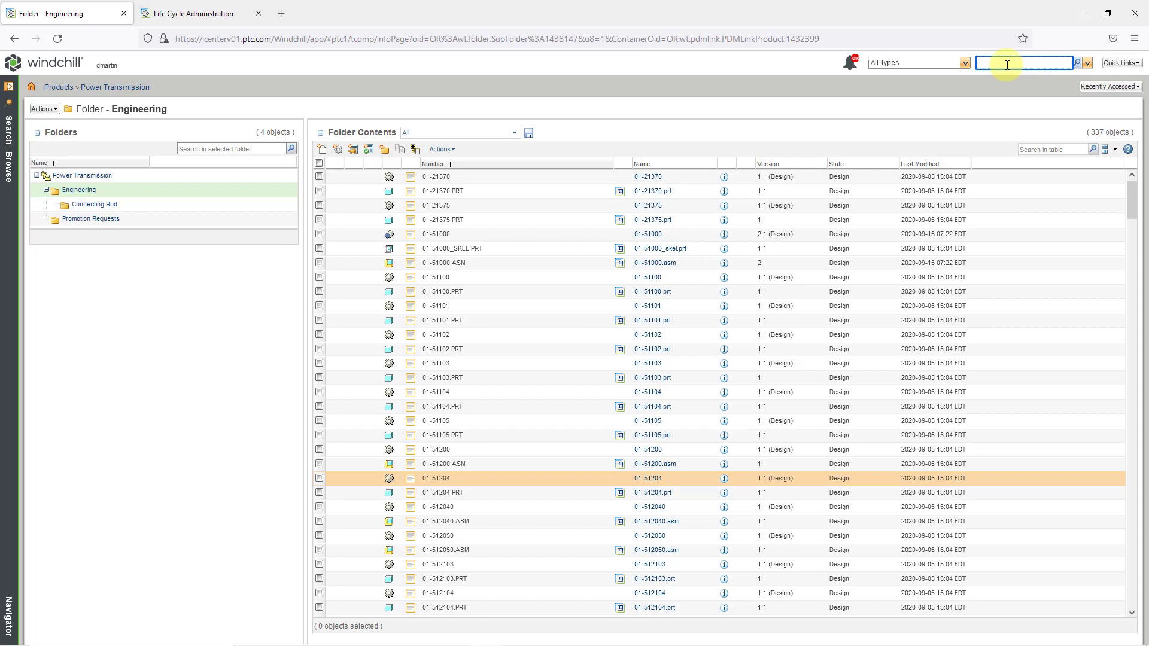
text(AH*)
key(Return)
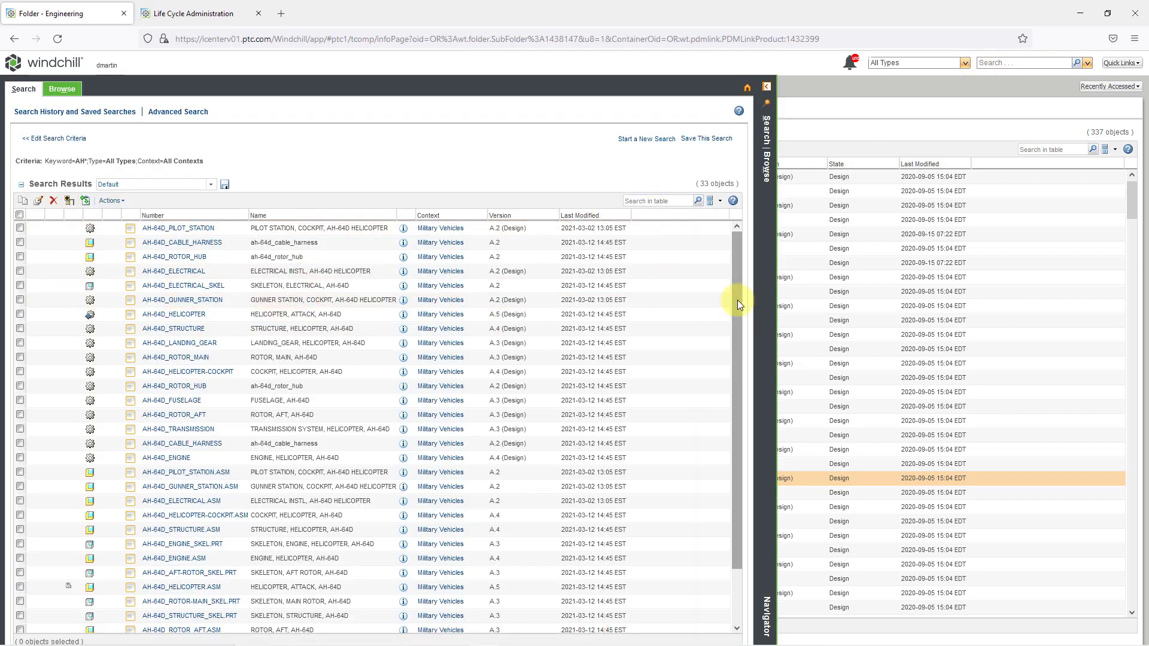
drag(737, 300, 749, 278)
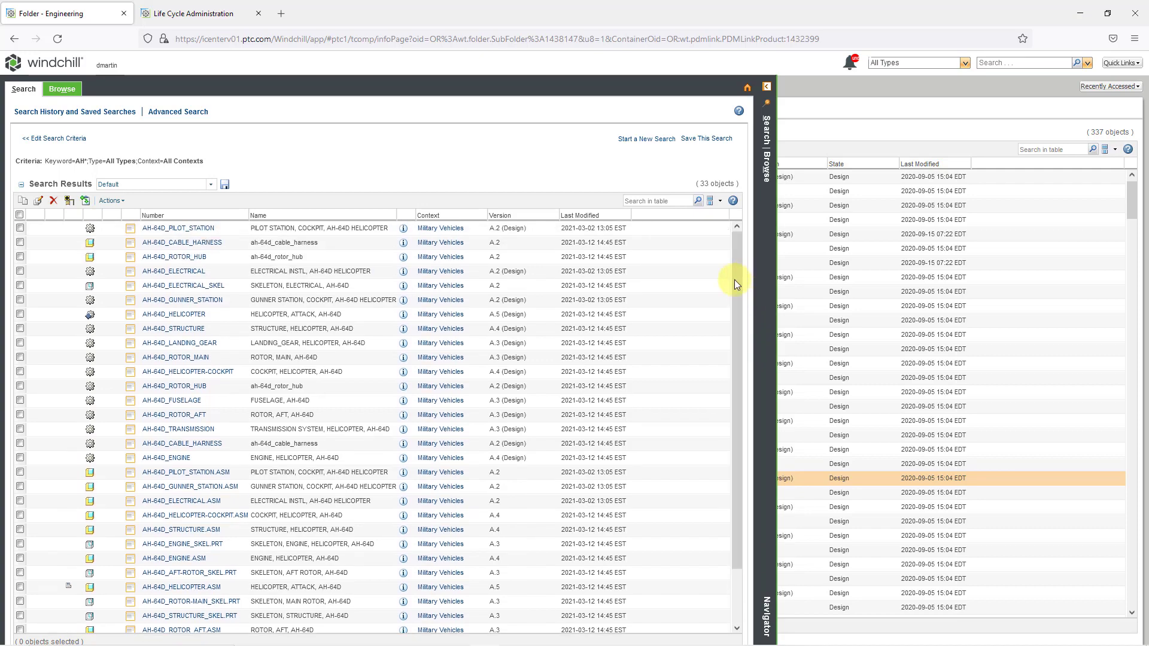
- Select all objects in the AH* search results and start reassigning their life cycles
click(20, 215)
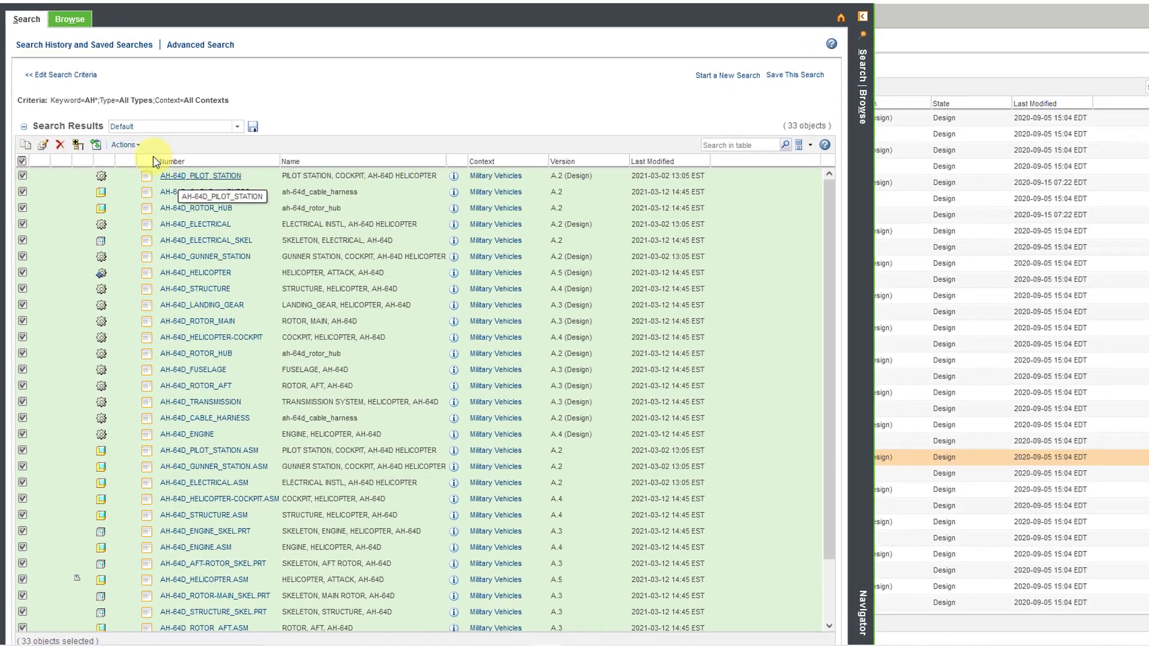
click(137, 147)
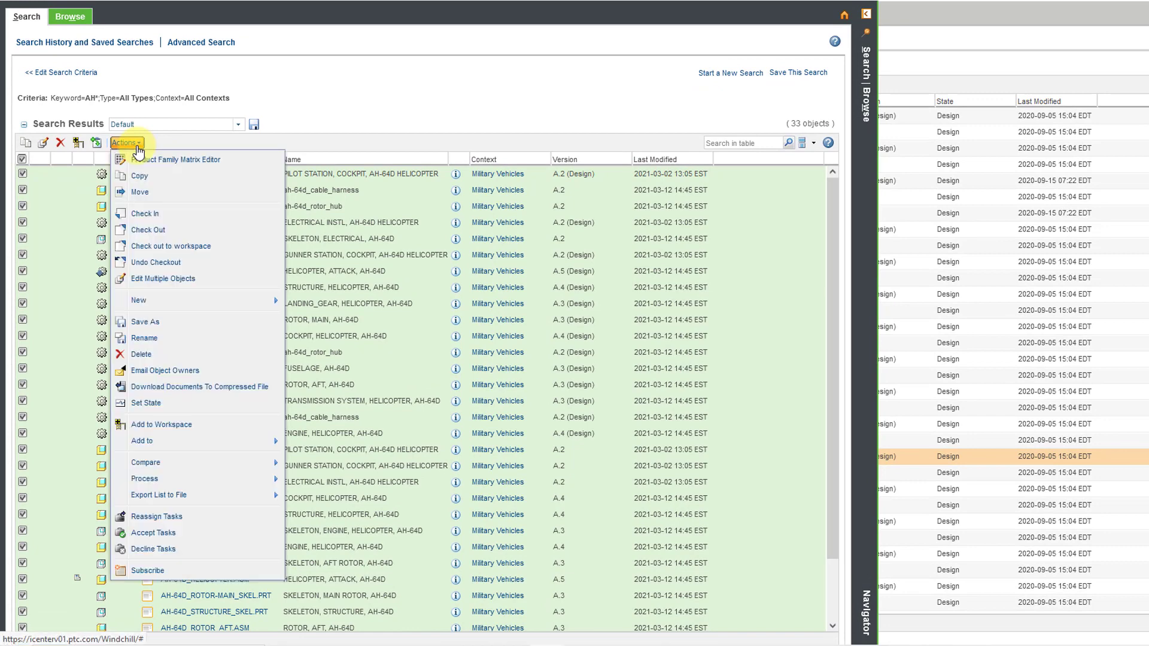
click(334, 143)
right_click(245, 261)
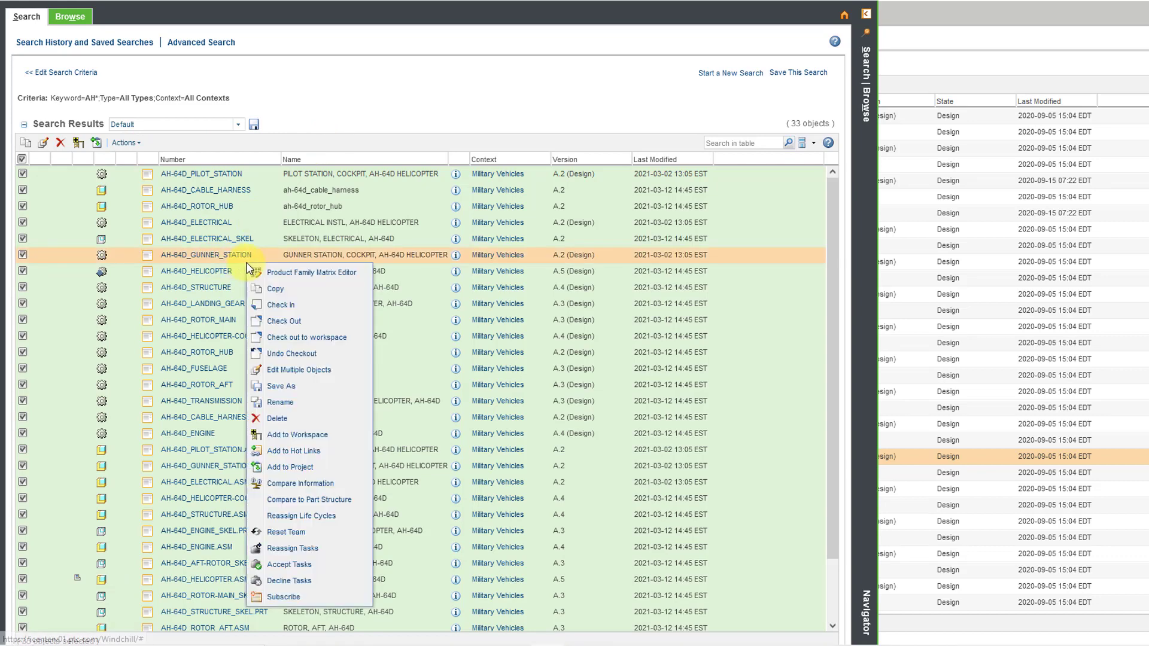
click(322, 523)
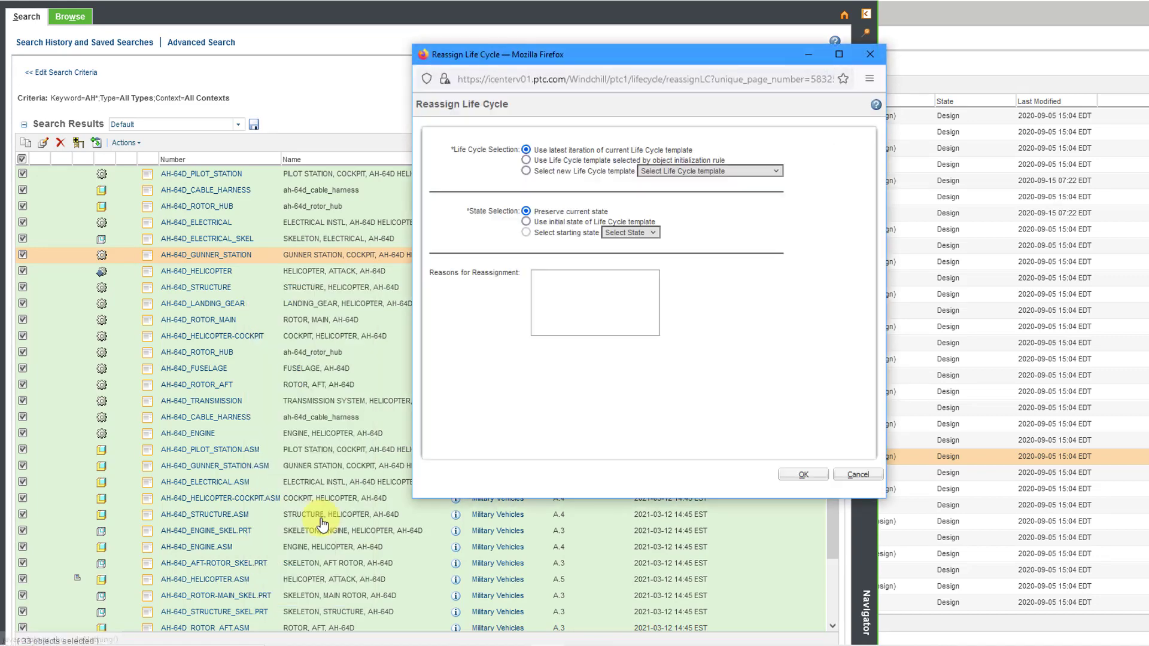
- Reassign the selected search results to the MCAE Product Development life cycle template with Concept as the starting state
click(526, 172)
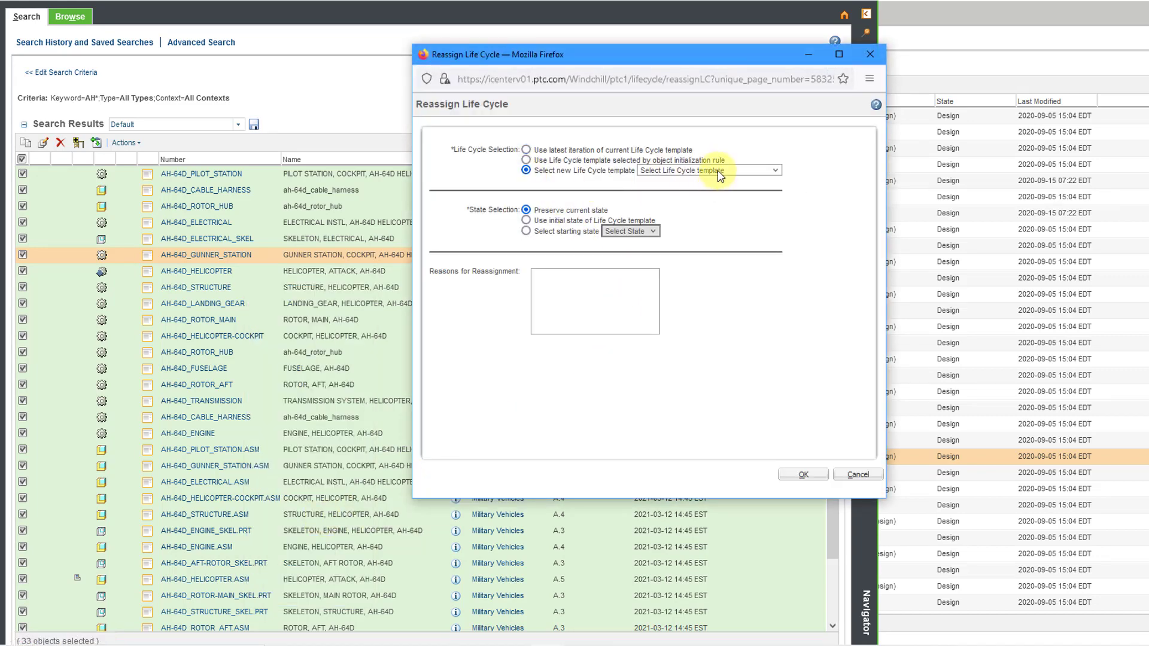
click(720, 170)
click(685, 329)
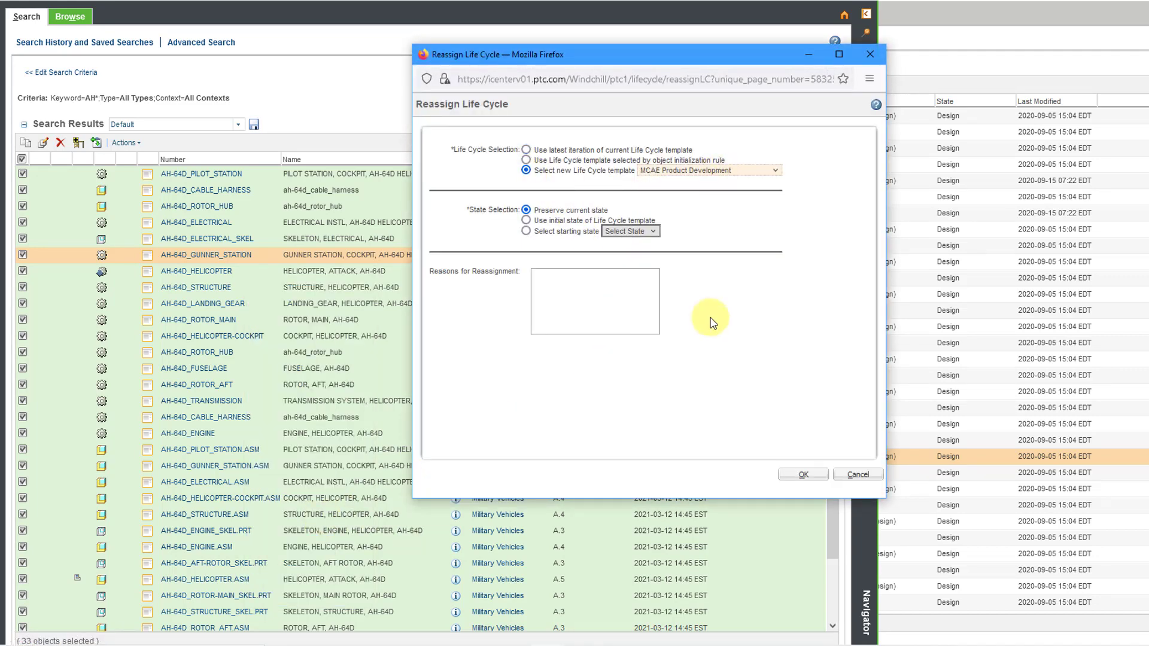
click(526, 230)
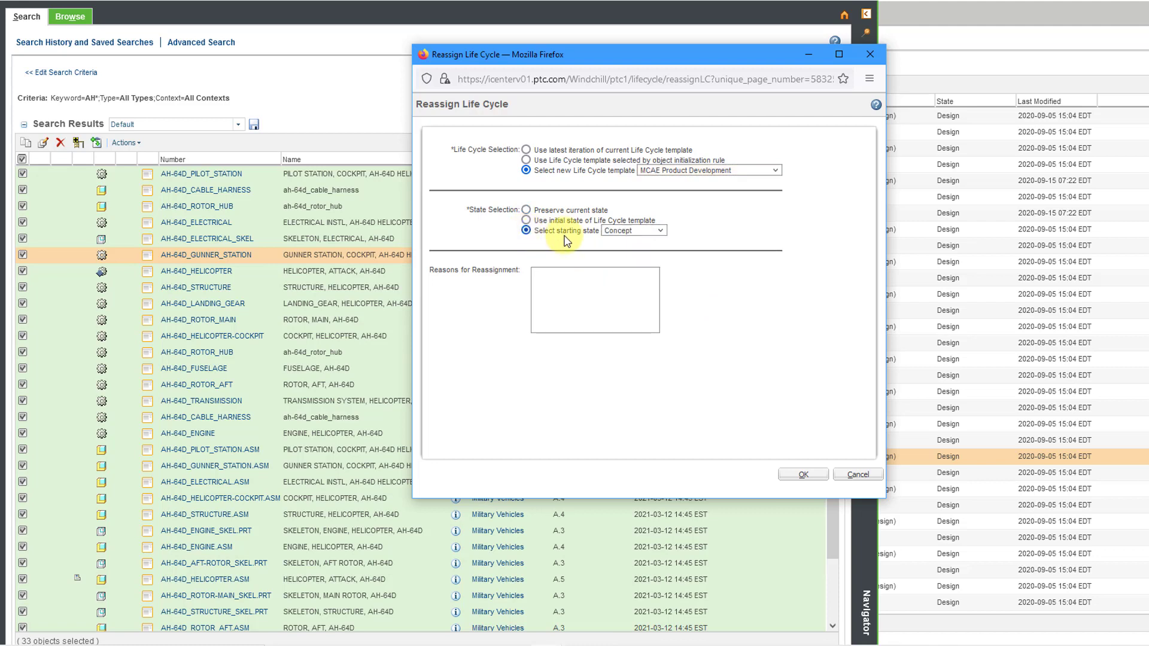
click(628, 234)
click(627, 239)
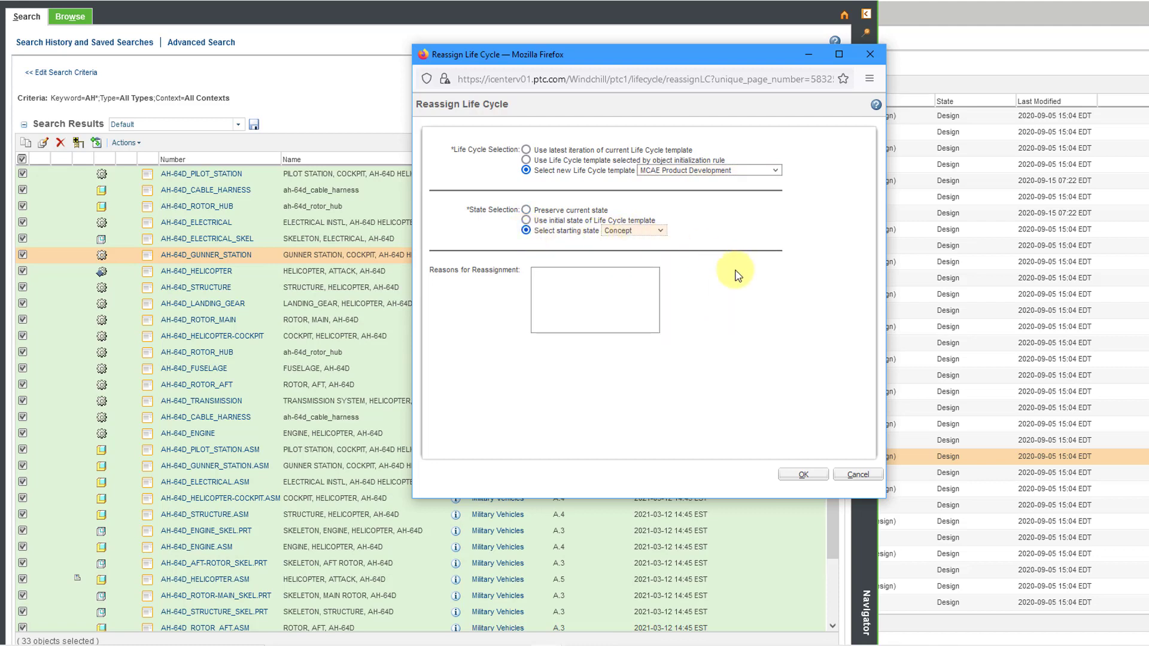
click(806, 471)
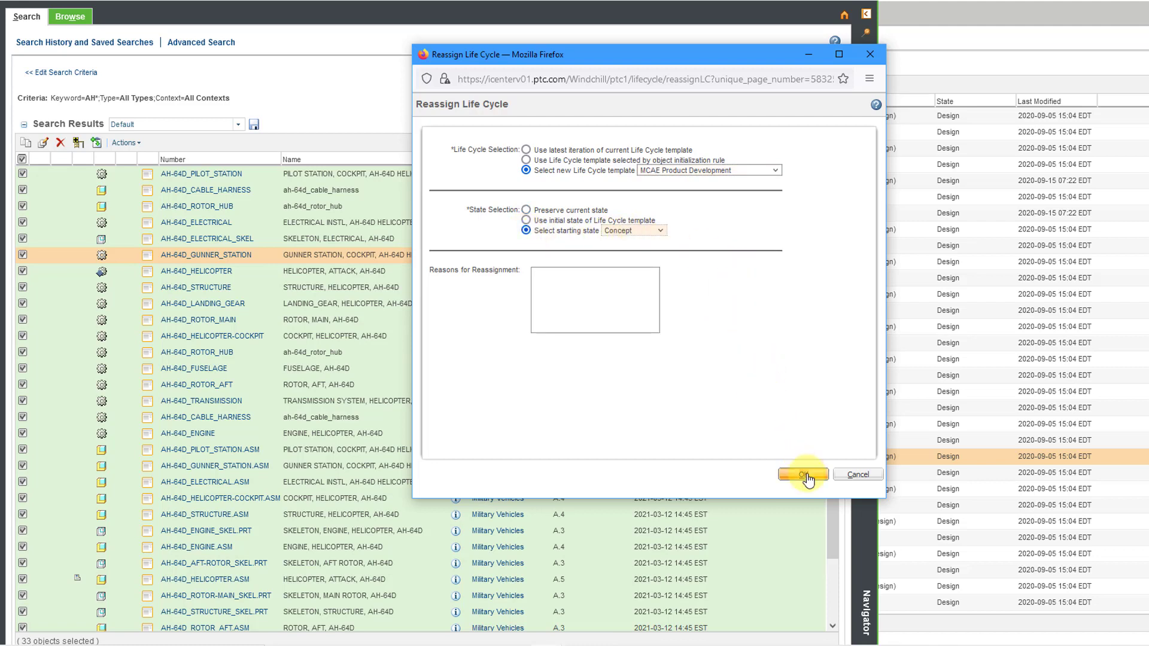
click(706, 345)
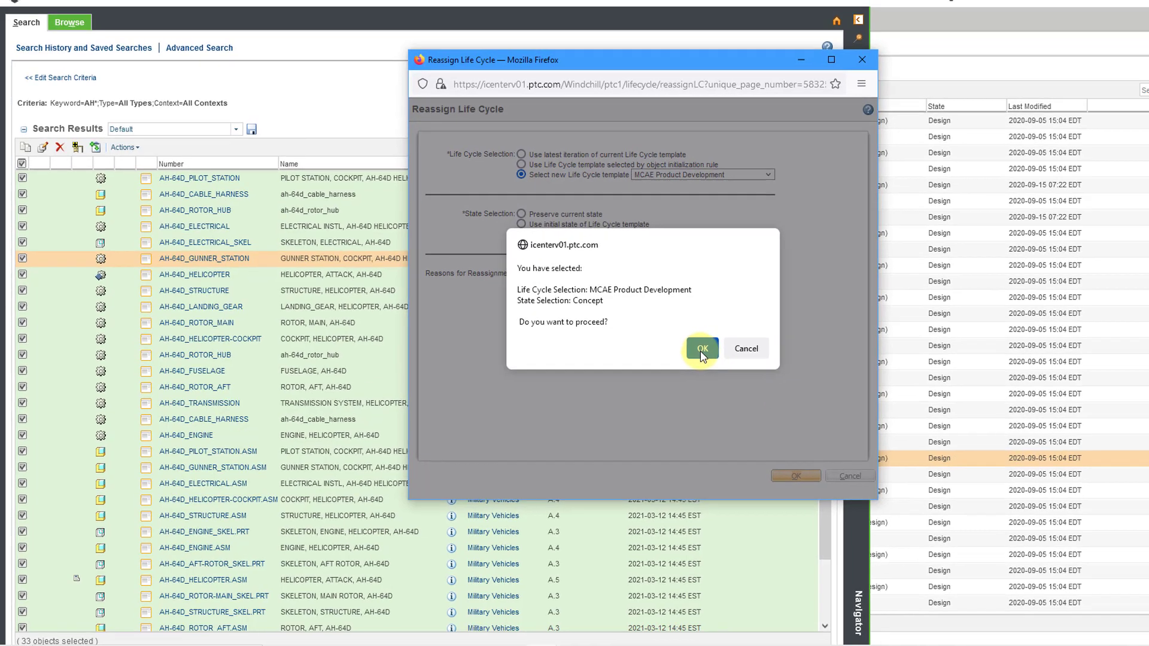